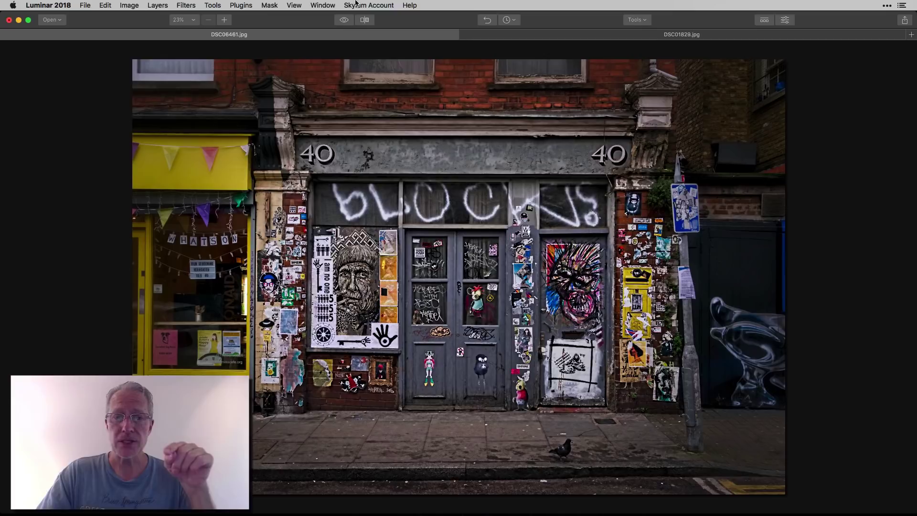
Compare the edited and original versions of DSC06461.jpg and DSC01829.jpg, finishing on the storefront photo.
click(344, 20)
click(344, 20)
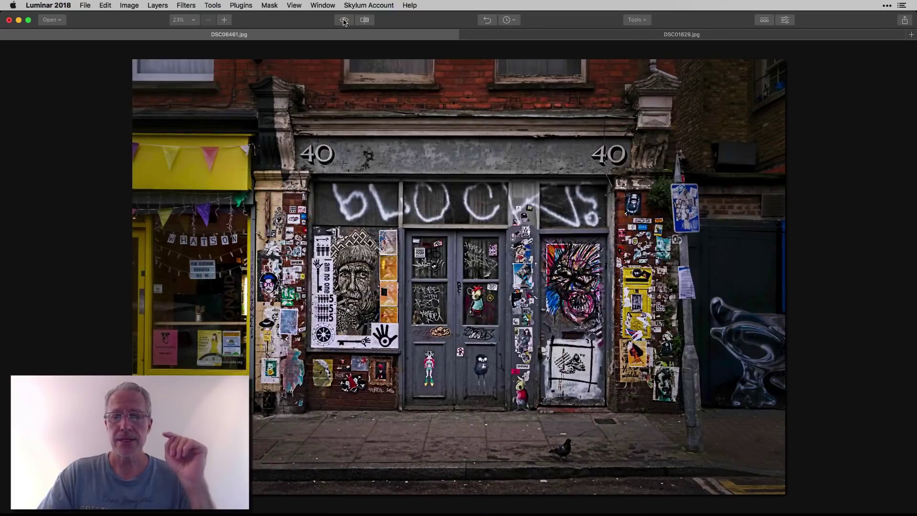
click(540, 38)
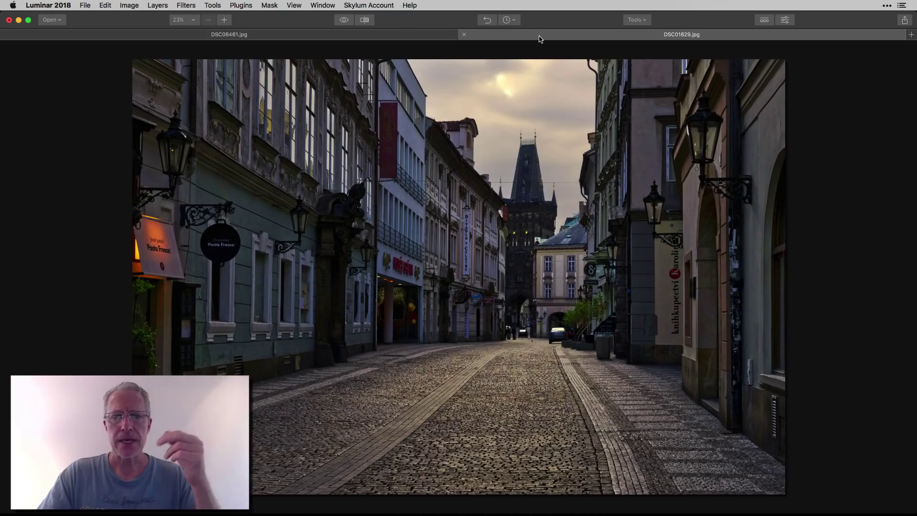
click(342, 23)
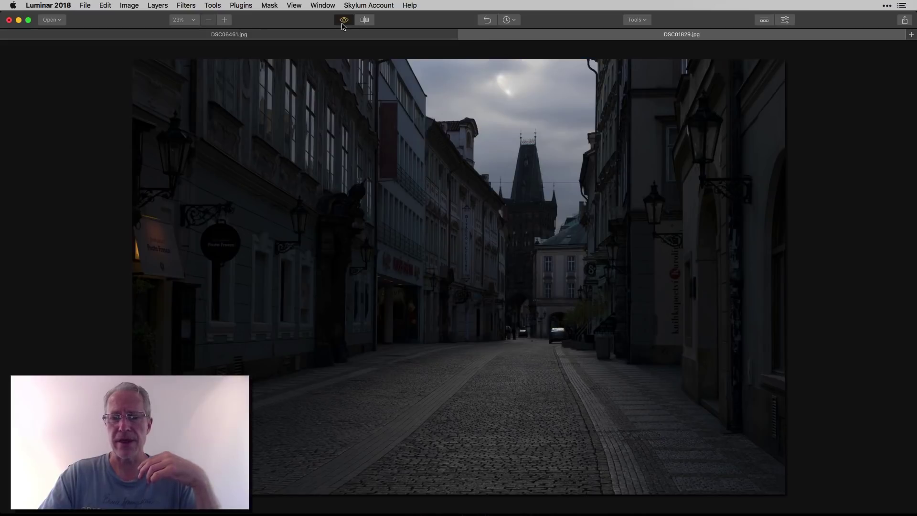
click(343, 23)
click(345, 37)
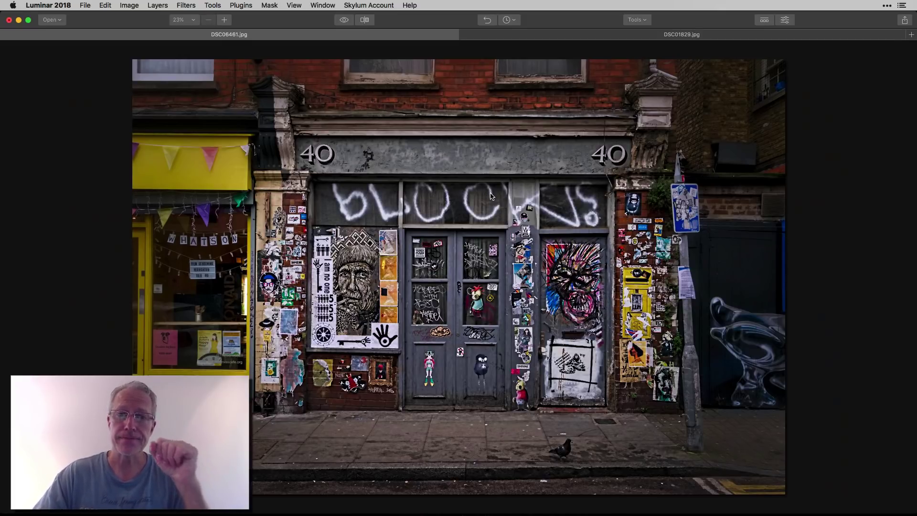
Show the filter controls for DSC06461.jpg, enable the Clarity filter and set its amount to 15.
key(Tab)
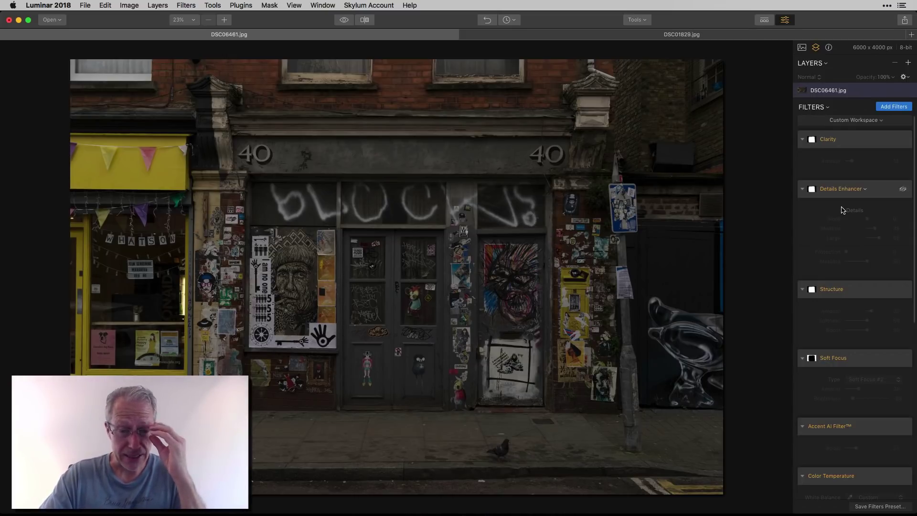
click(903, 141)
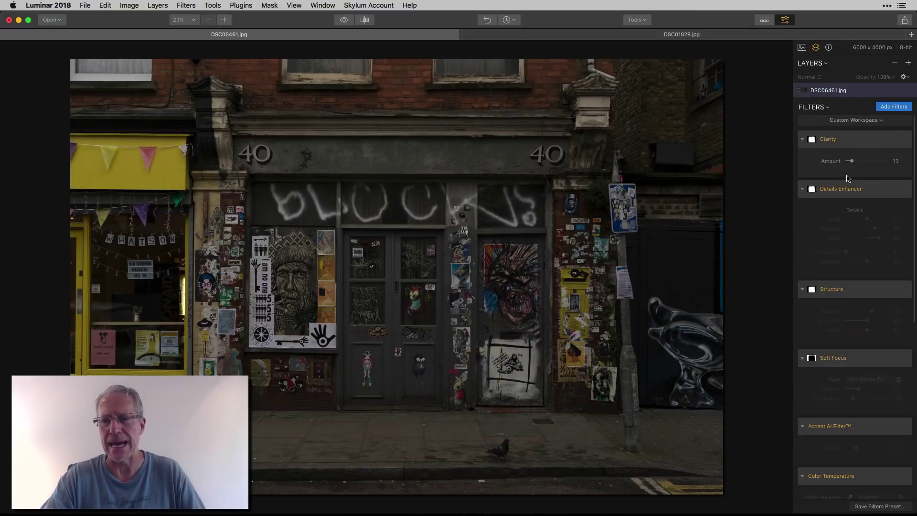
drag(852, 164, 855, 163)
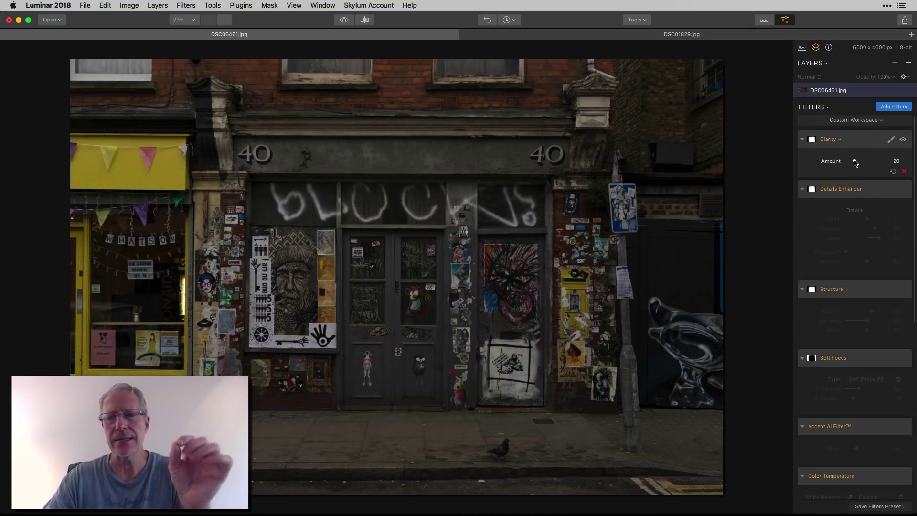
drag(855, 164, 853, 163)
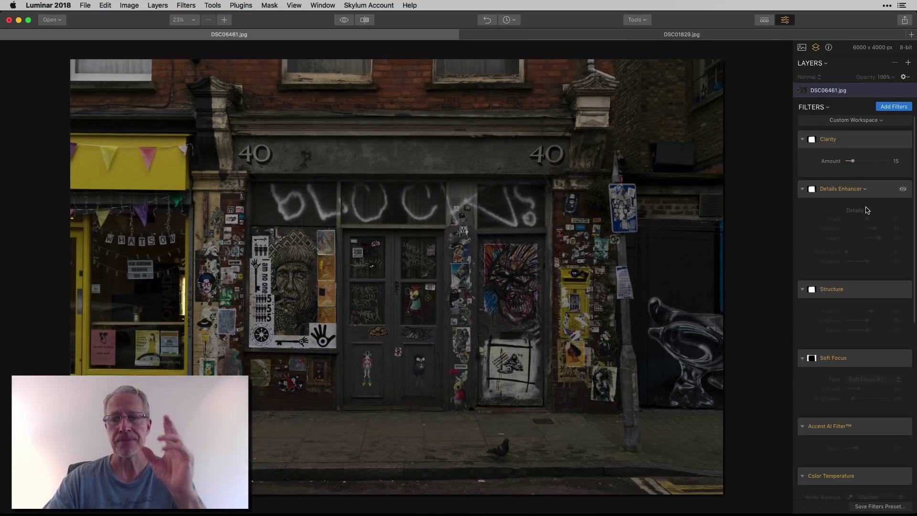
Enable the Details Enhancer filter, trying Small details at 86 before resetting them to 0, and compare the photo with and without the filter.
click(903, 190)
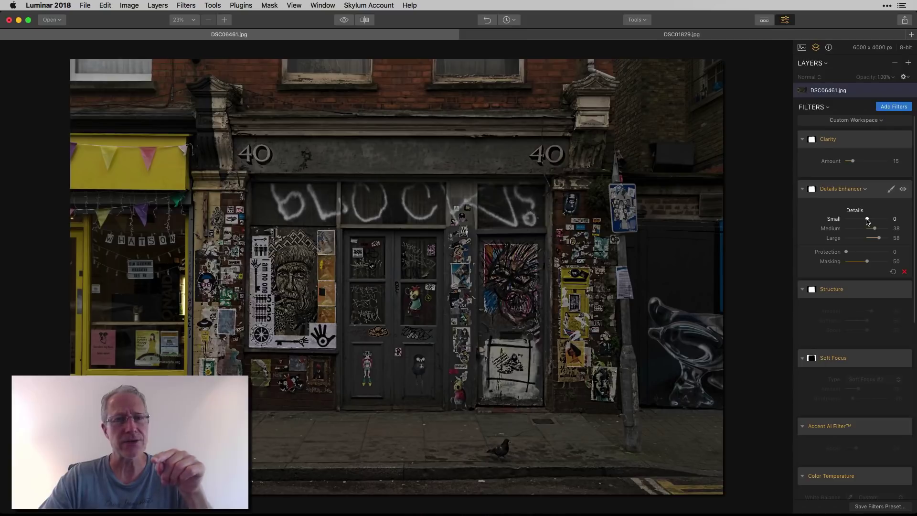
drag(867, 219, 887, 219)
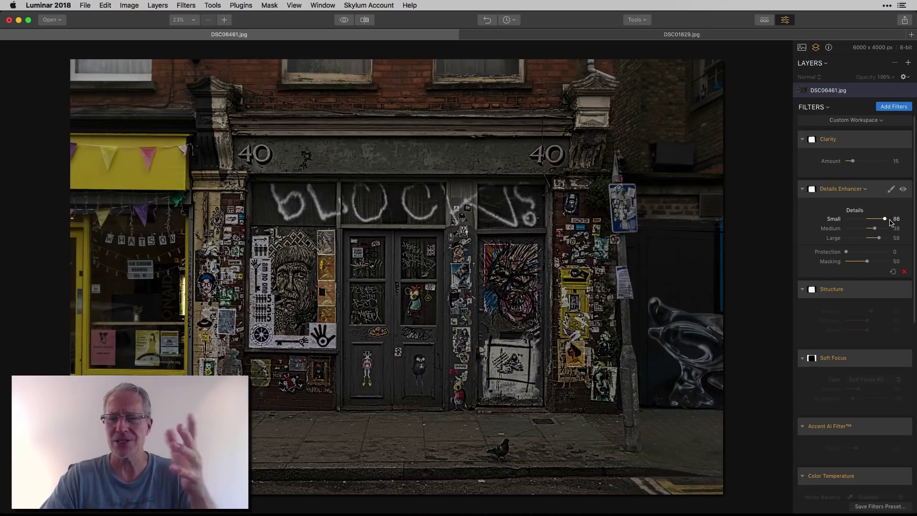
double_click(840, 223)
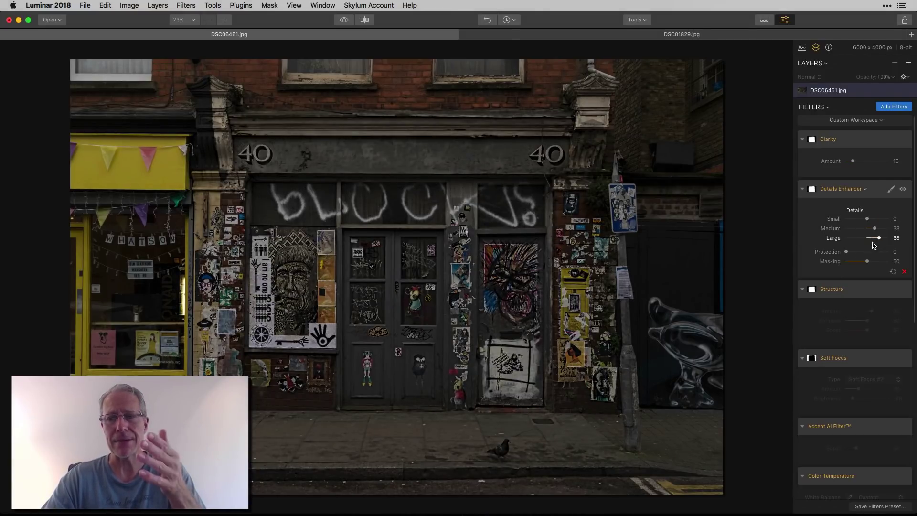
click(903, 189)
click(903, 189)
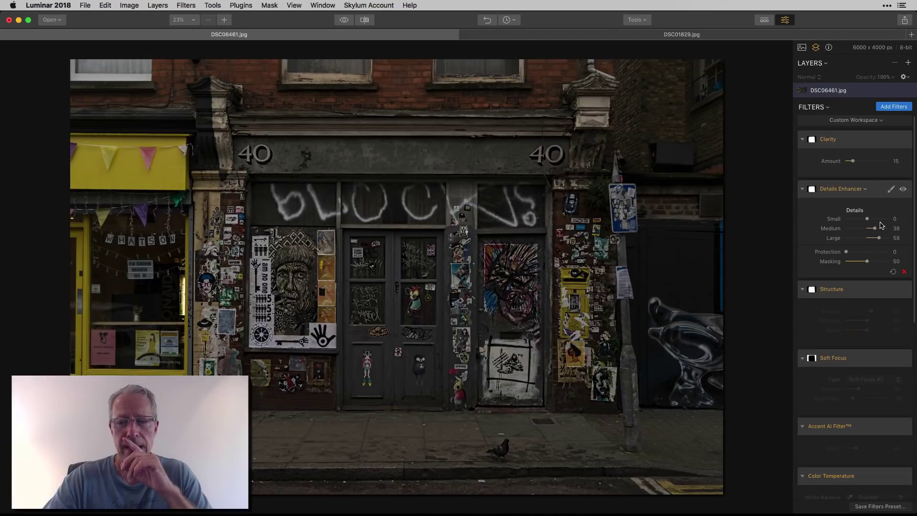
Enable the Structure filter and, after trying a strong amount of 76, set its amount to 25.
scroll(865, 262, down, 3)
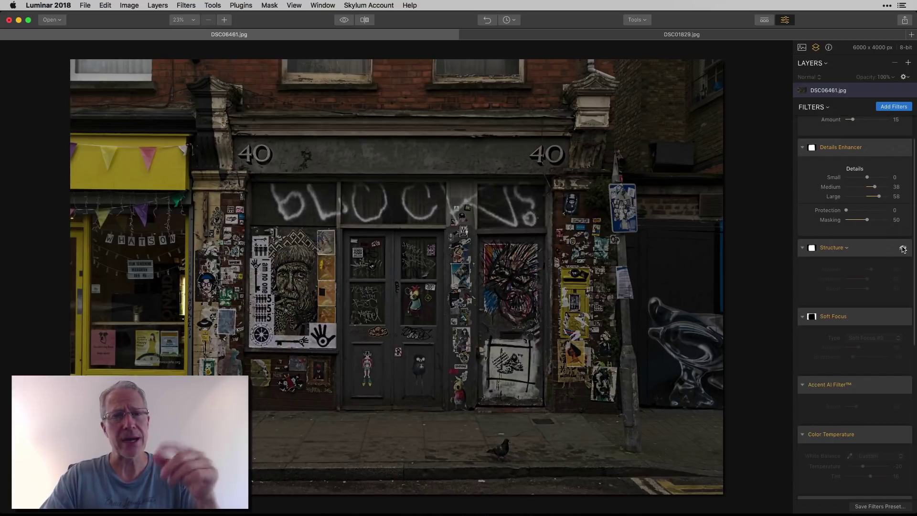
scroll(902, 247, up, 3)
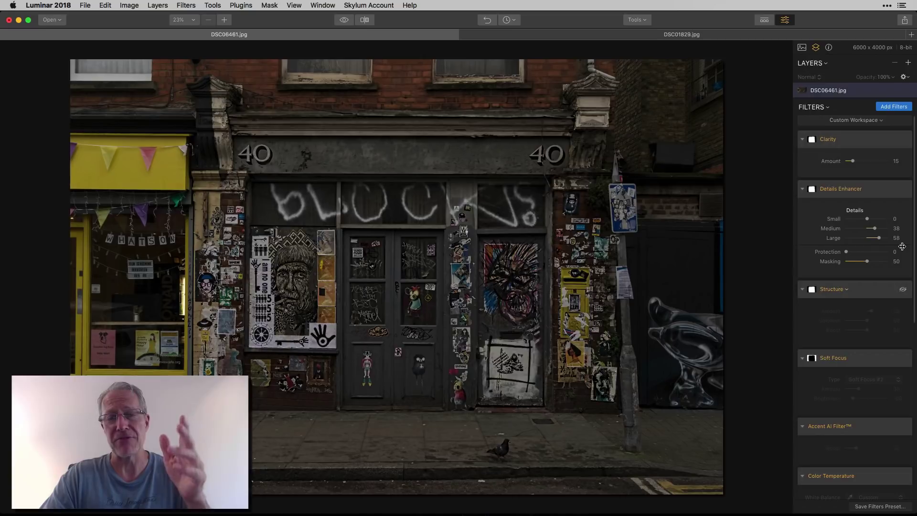
scroll(902, 246, down, 5)
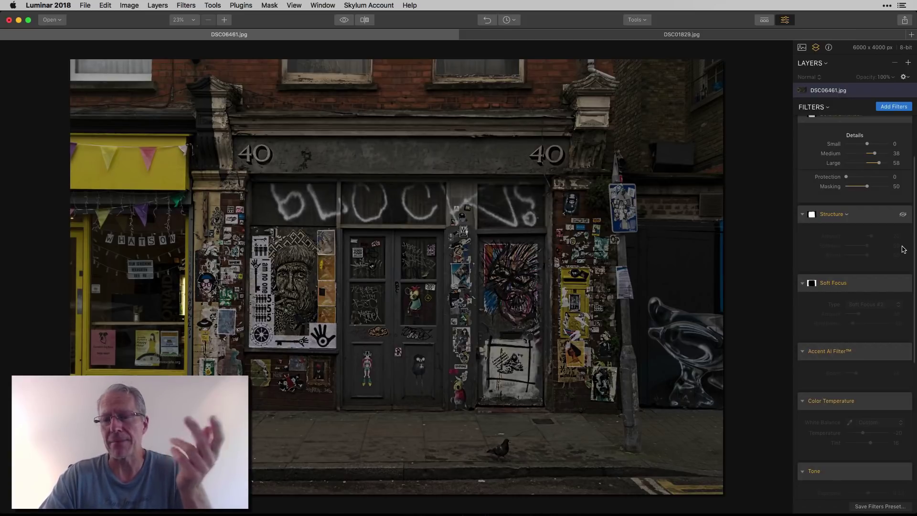
scroll(904, 249, up, 2)
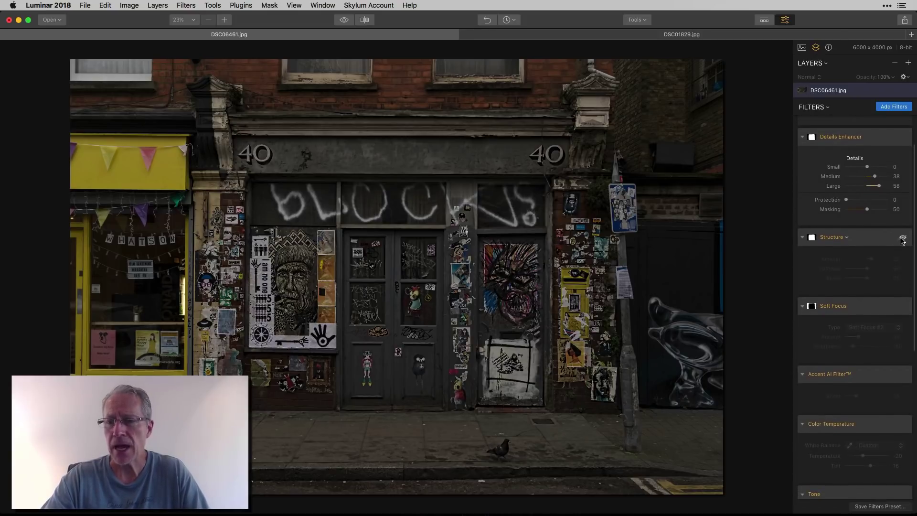
click(903, 239)
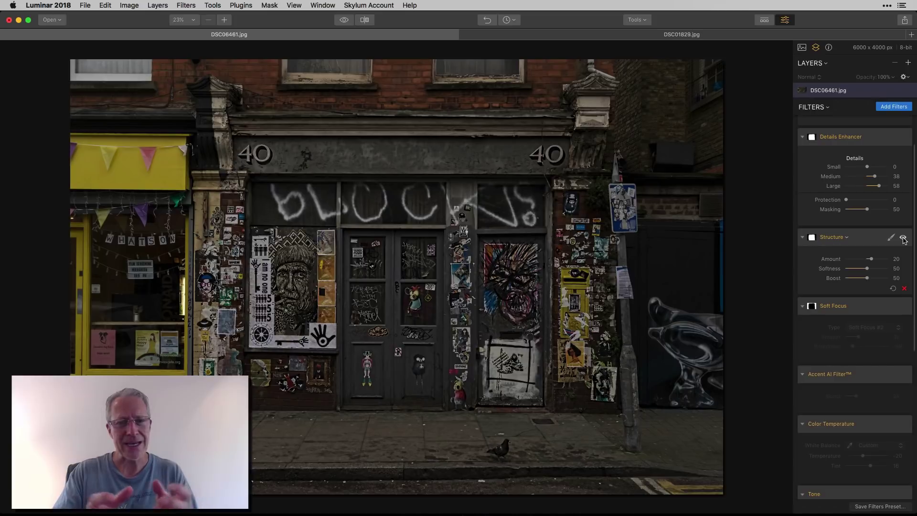
drag(871, 259, 887, 260)
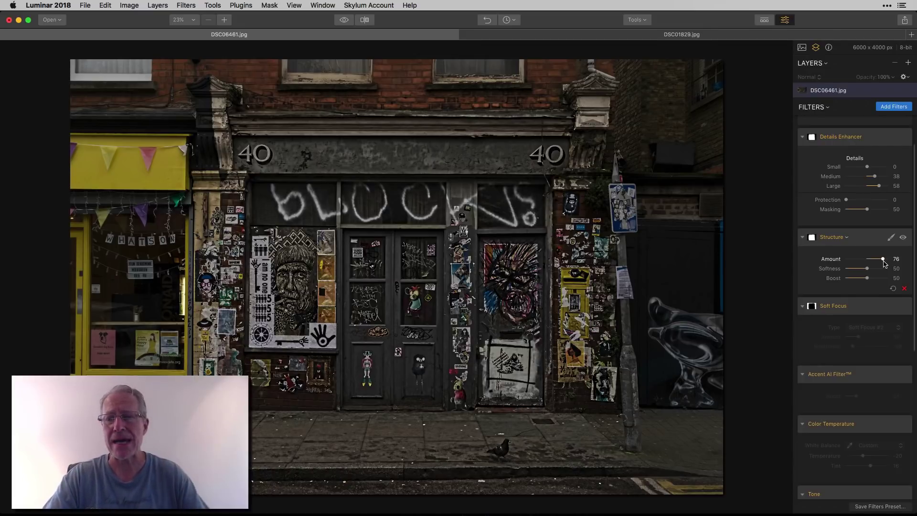
drag(883, 259, 872, 260)
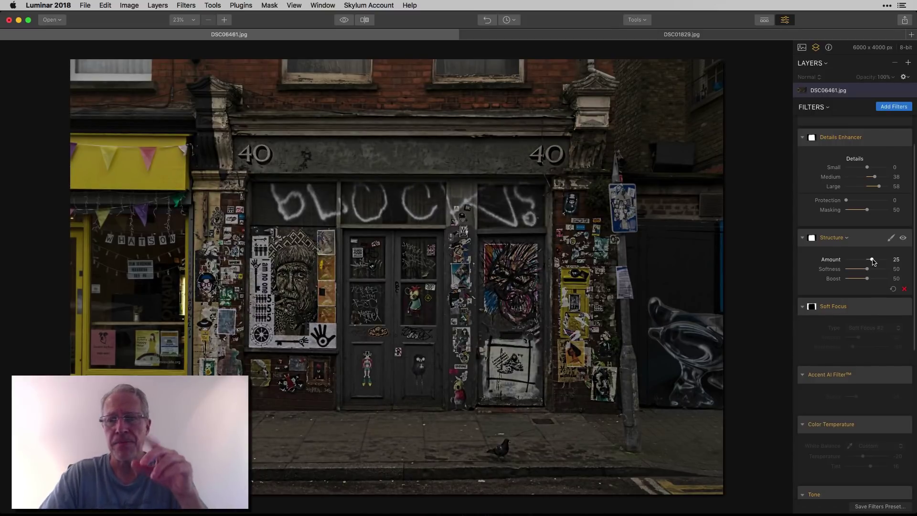
Examine the brush mask of the Clarity filter by toggling its overlay, and leave the mask without changing it.
scroll(831, 200, up, 3)
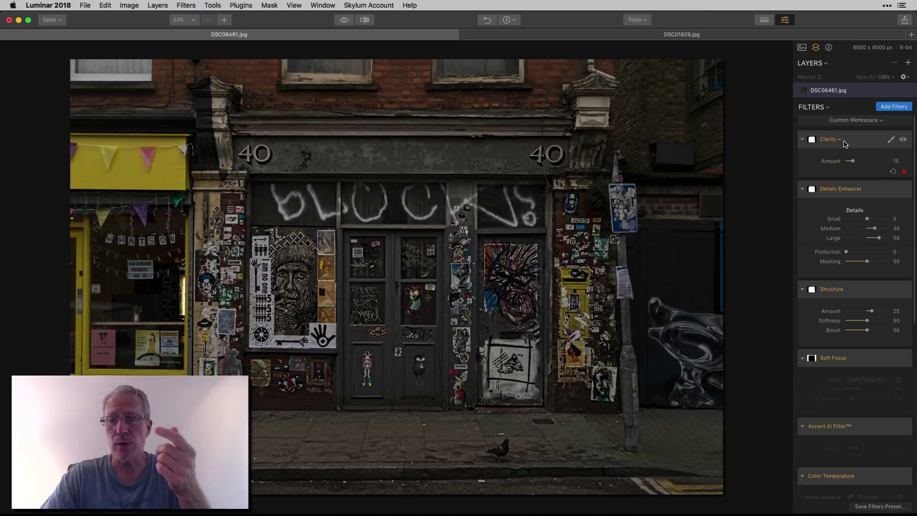
click(890, 140)
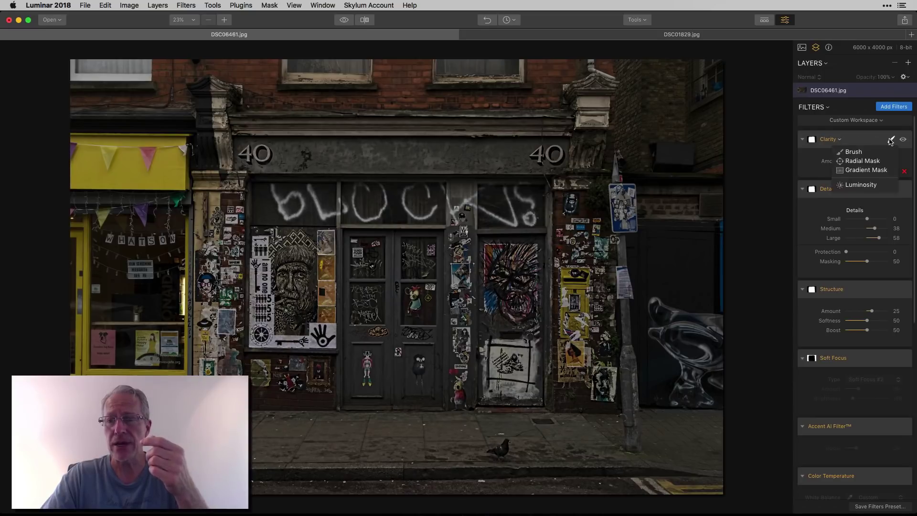
click(859, 154)
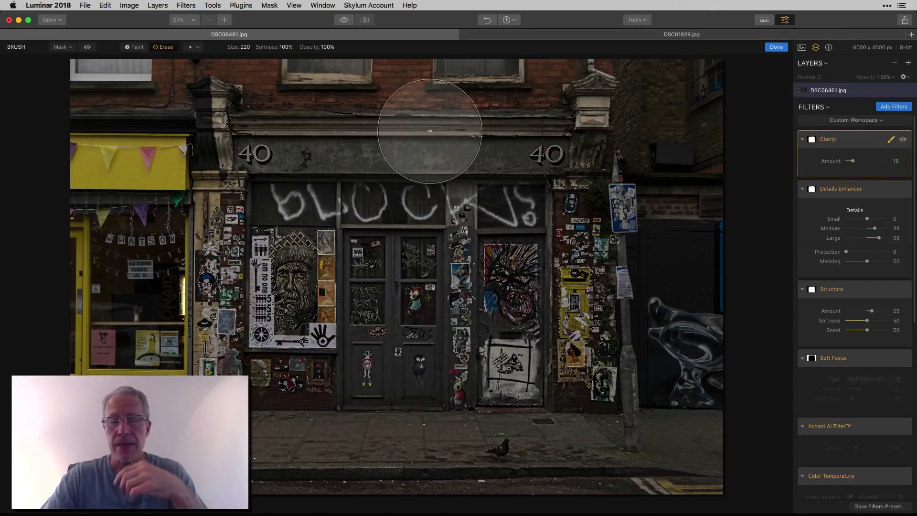
click(86, 47)
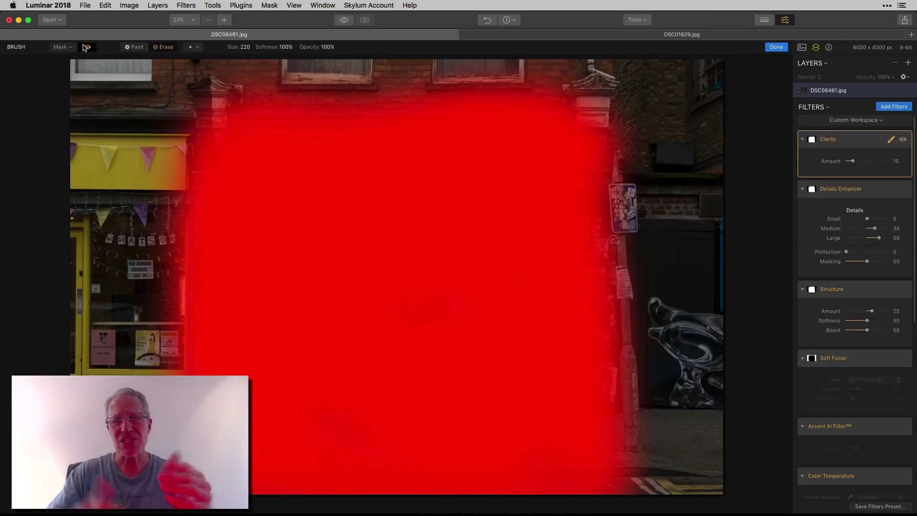
click(86, 47)
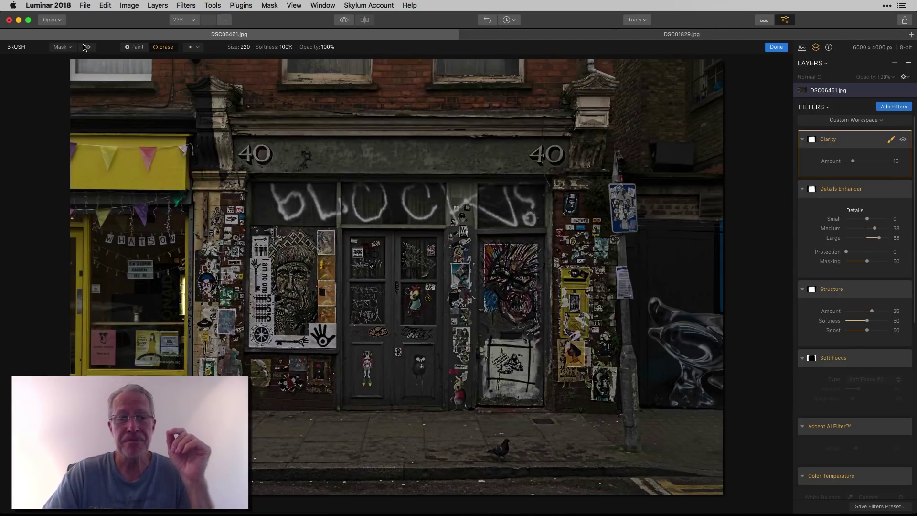
click(86, 47)
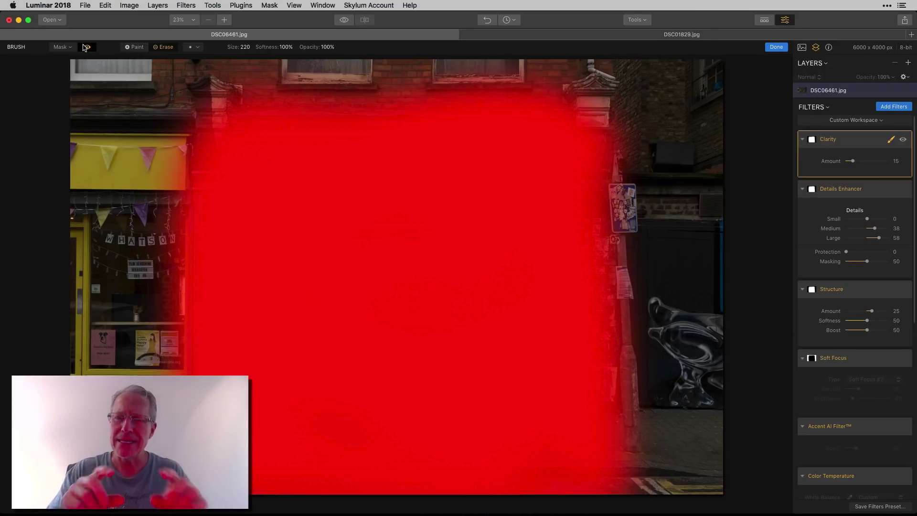
click(85, 47)
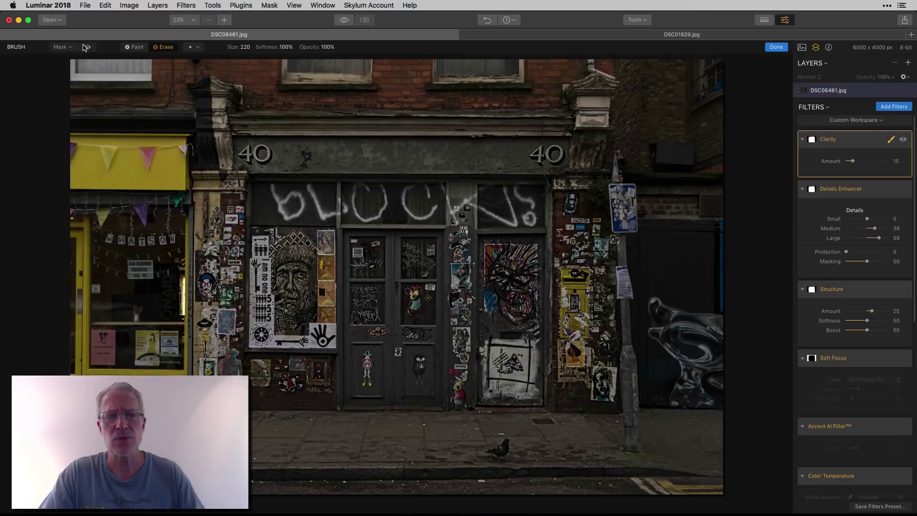
click(776, 48)
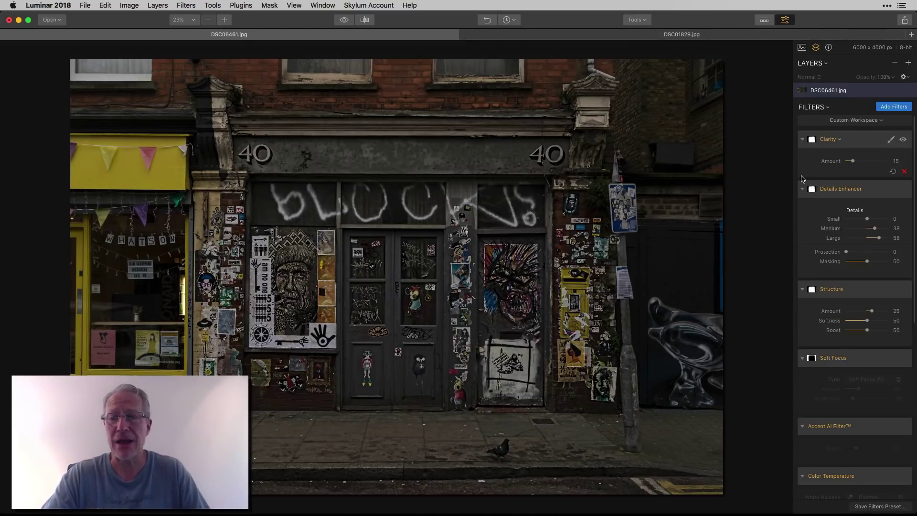
Examine the brush mask of the Details Enhancer filter with its overlay, and leave the mask without changing it.
click(890, 190)
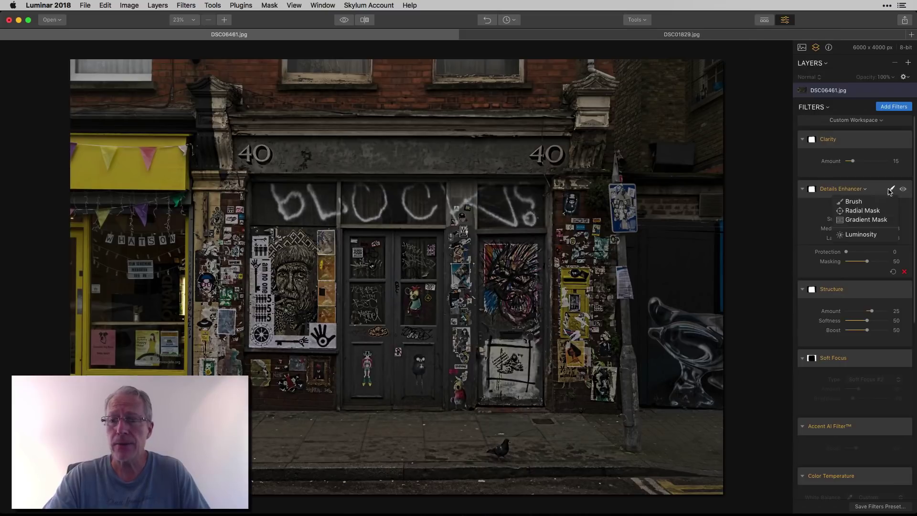
click(855, 201)
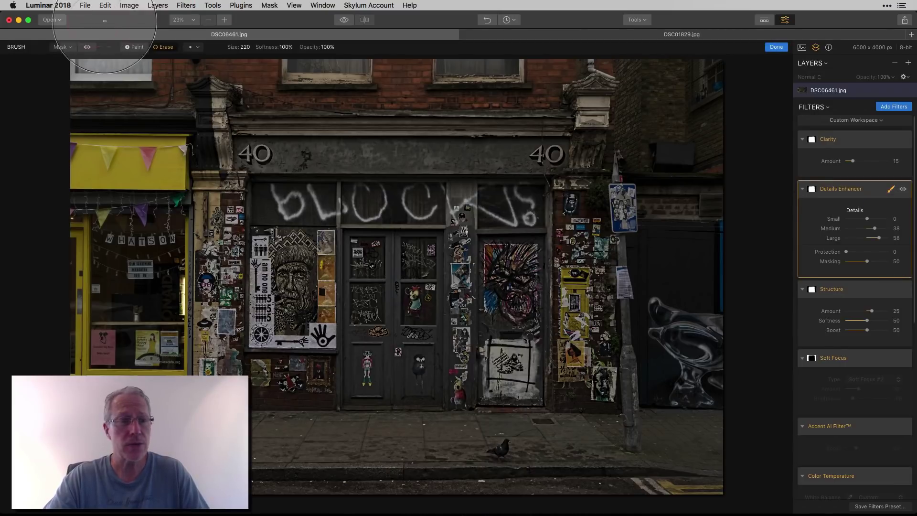
click(88, 47)
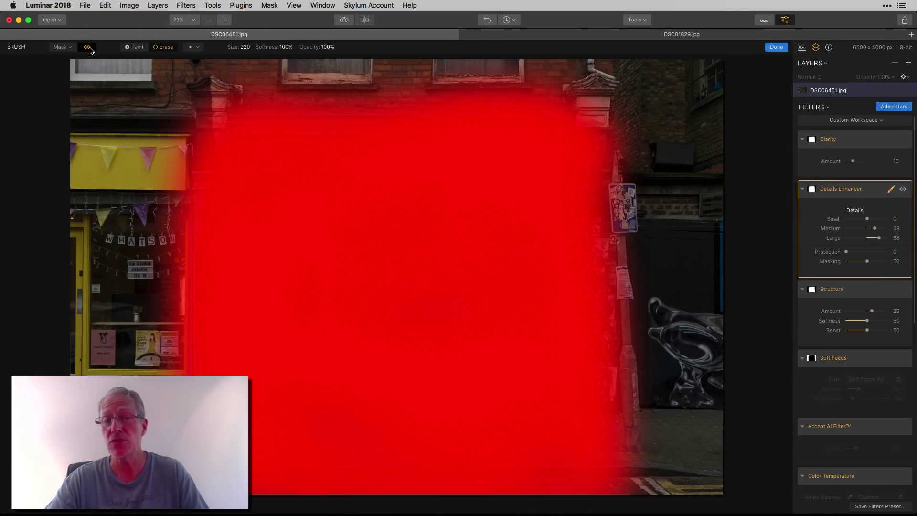
click(88, 48)
click(777, 47)
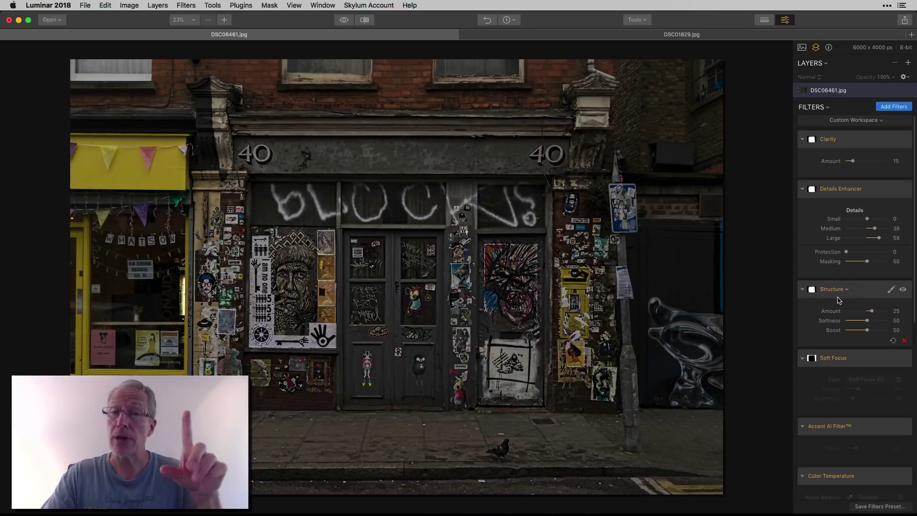
Copy the mask of the Clarity filter and paste it onto the Details Enhancer filter.
click(835, 140)
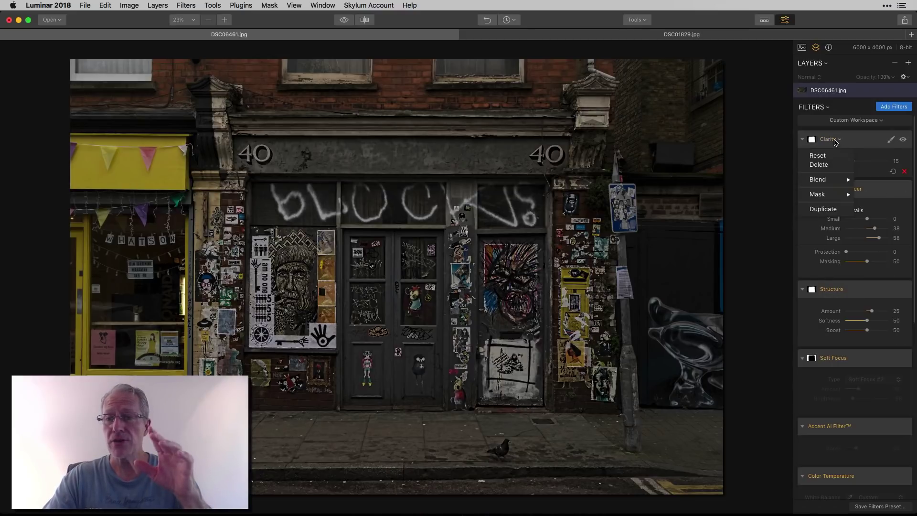
mouse_move(826, 195)
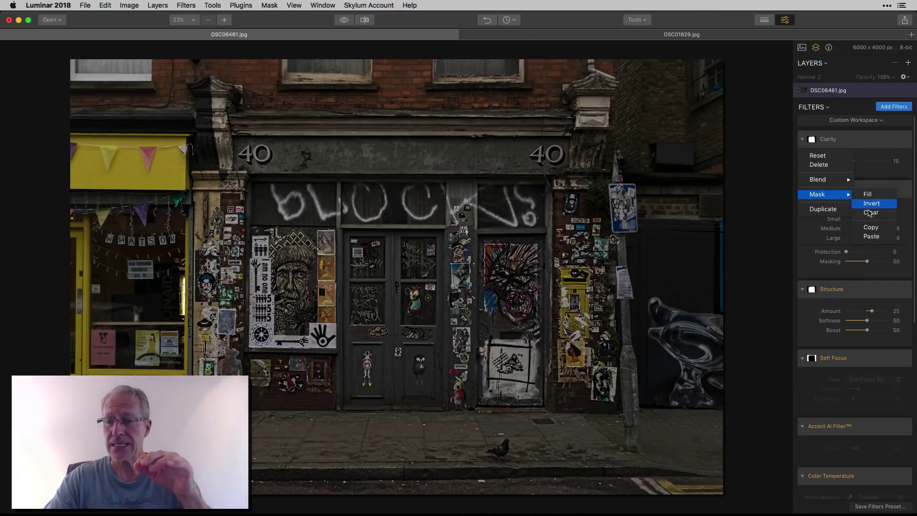
click(868, 228)
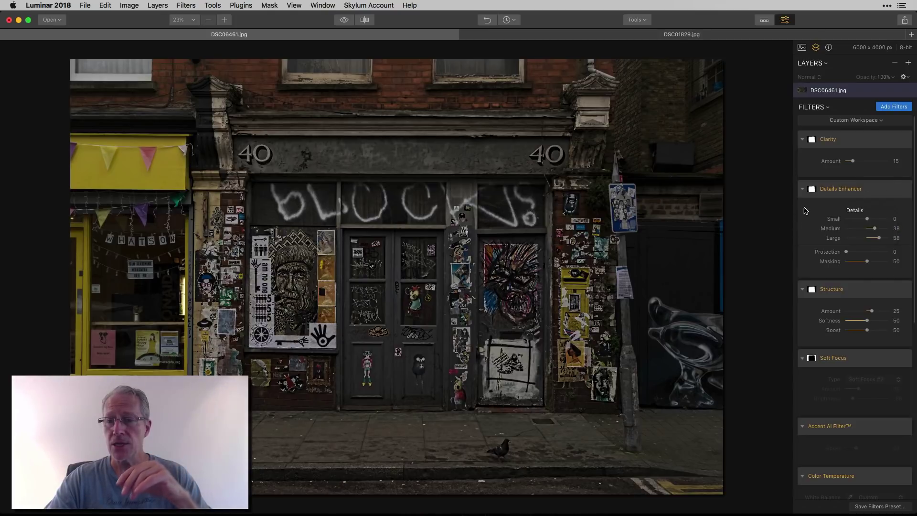
click(835, 191)
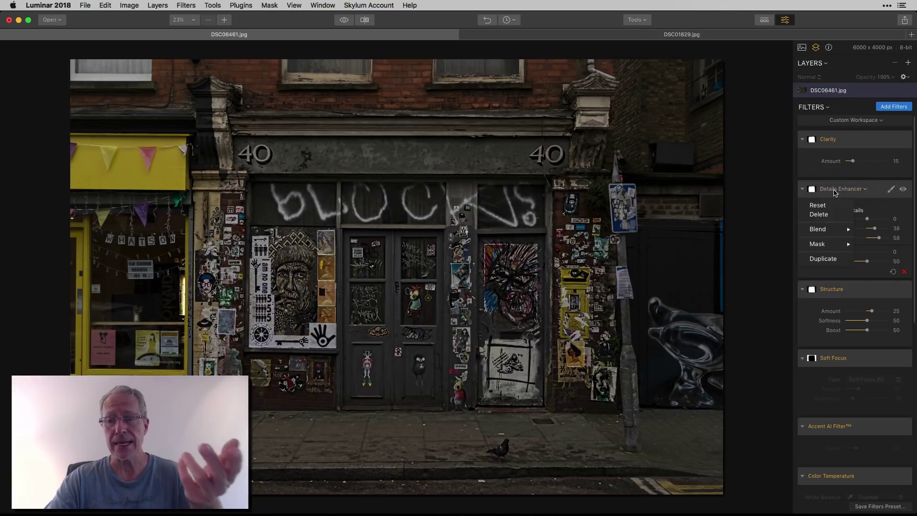
mouse_move(834, 244)
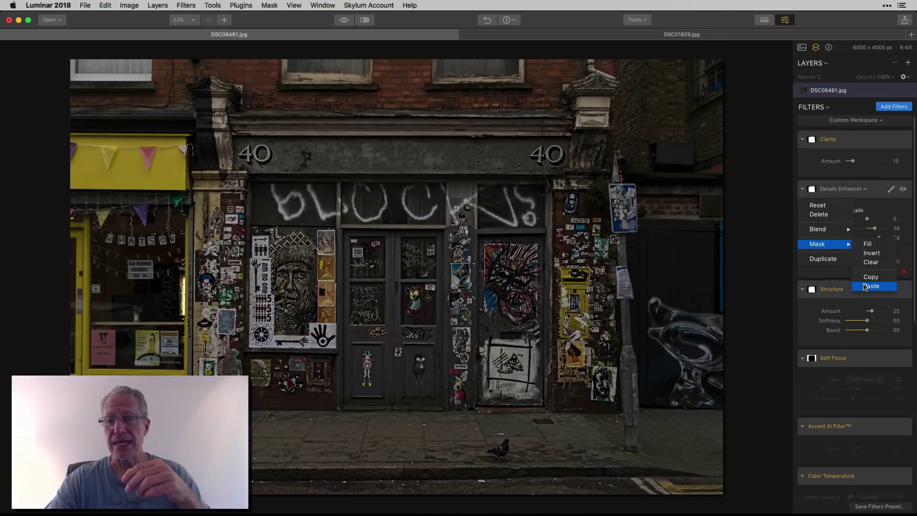
click(868, 286)
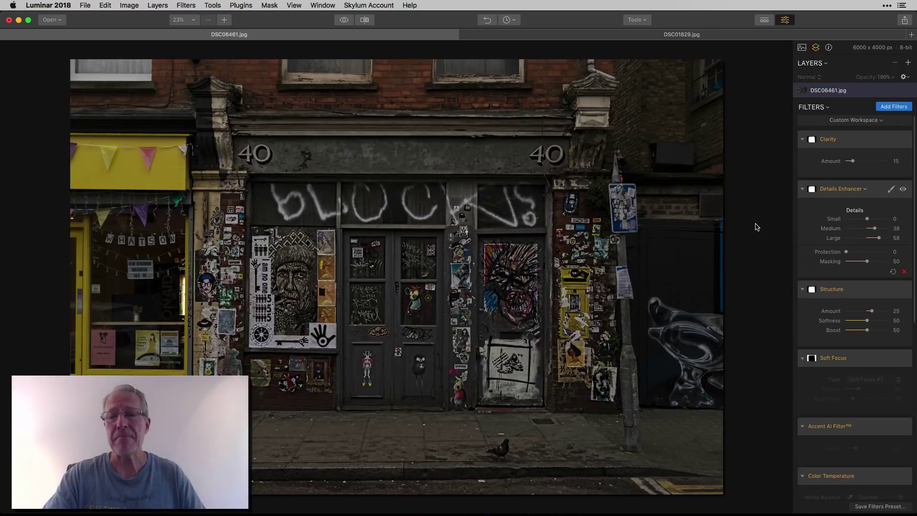
Enable the Soft Focus filter, keeping its existing mask and settings.
scroll(852, 313, down, 3)
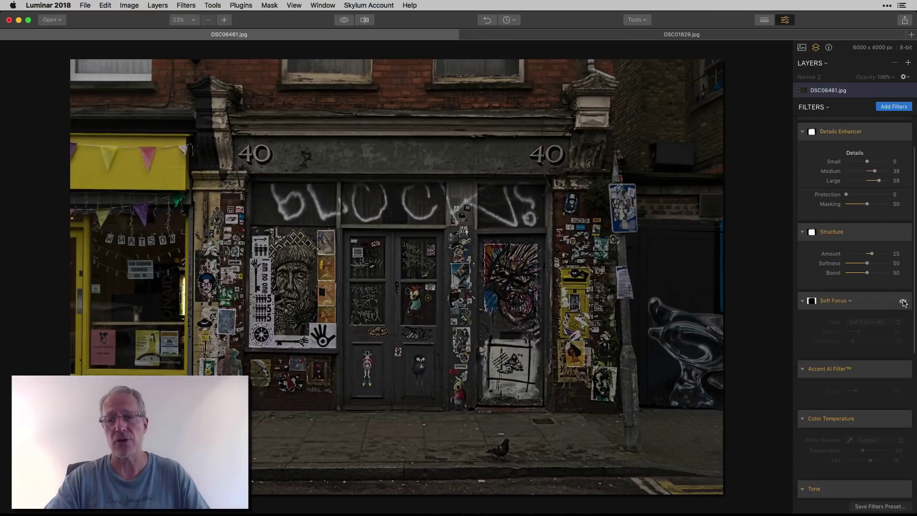
click(828, 305)
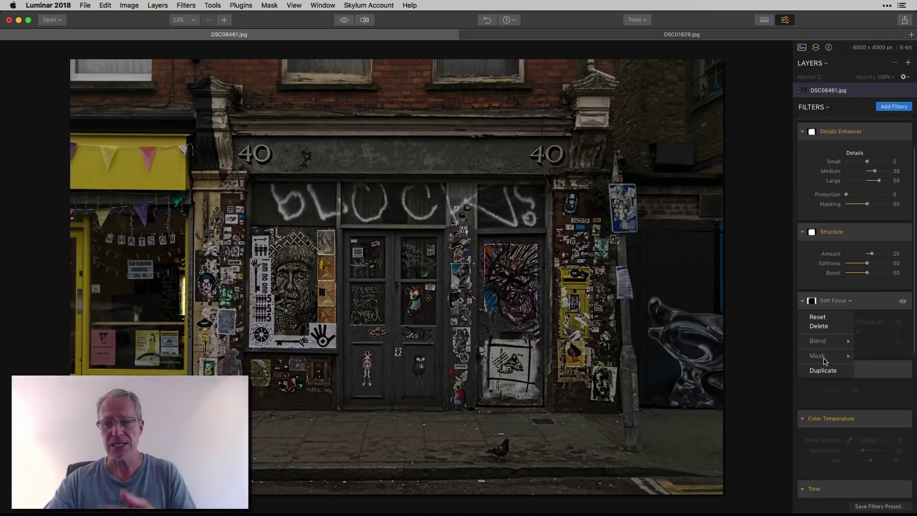
click(862, 303)
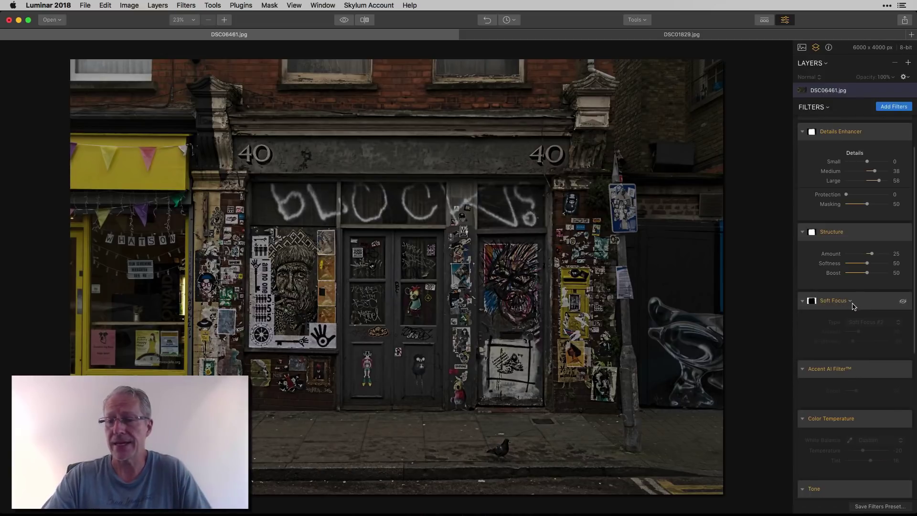
click(903, 302)
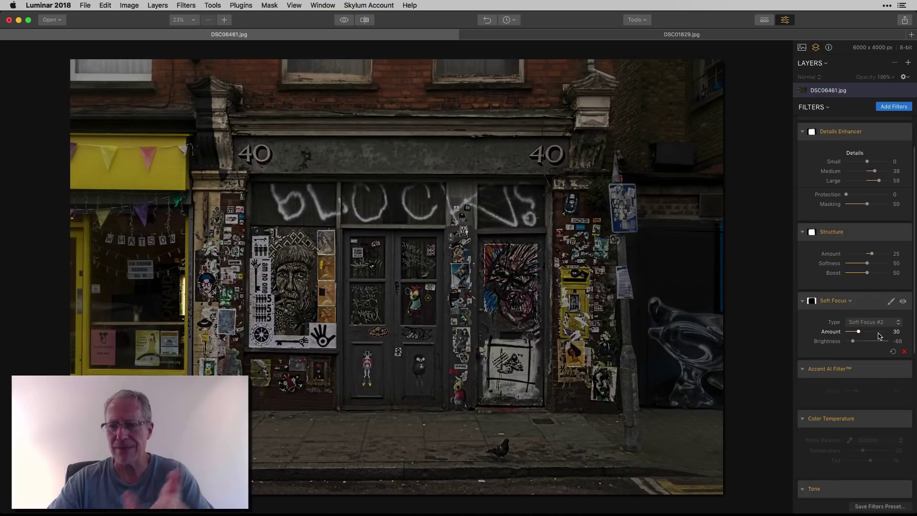
Enable the Accent AI, Color Temperature and Tone filters, and compare the edited photo with the original.
scroll(878, 335, down, 3)
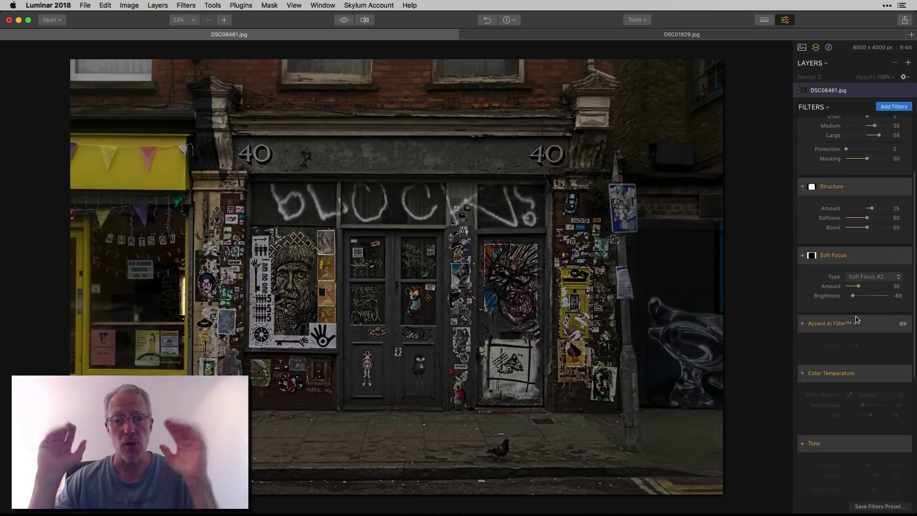
scroll(856, 320, down, 4)
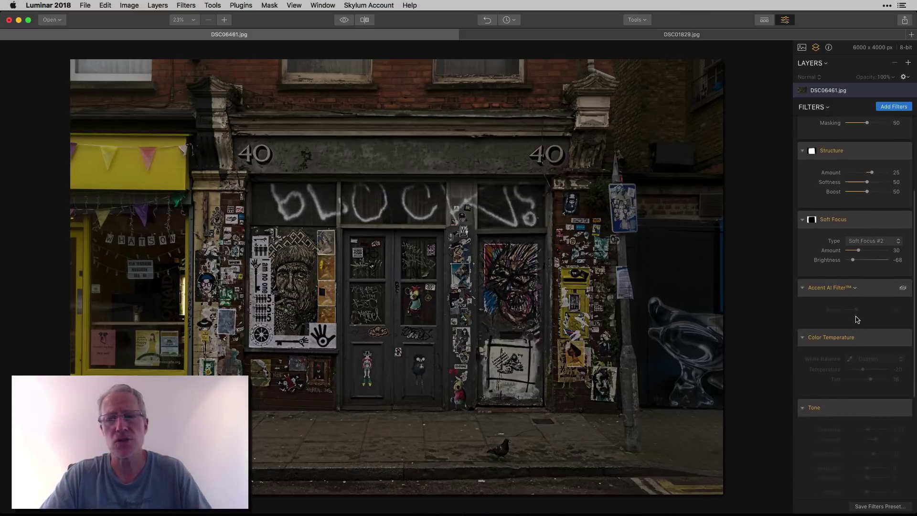
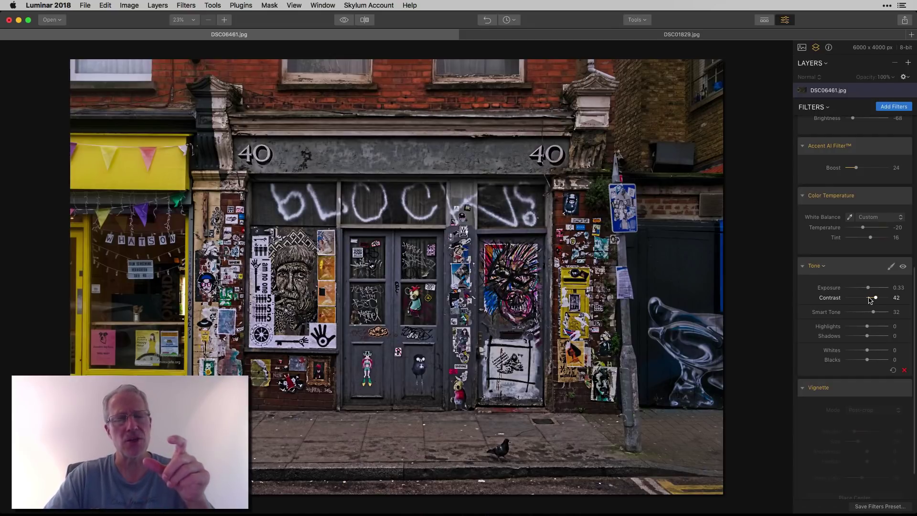
click(345, 21)
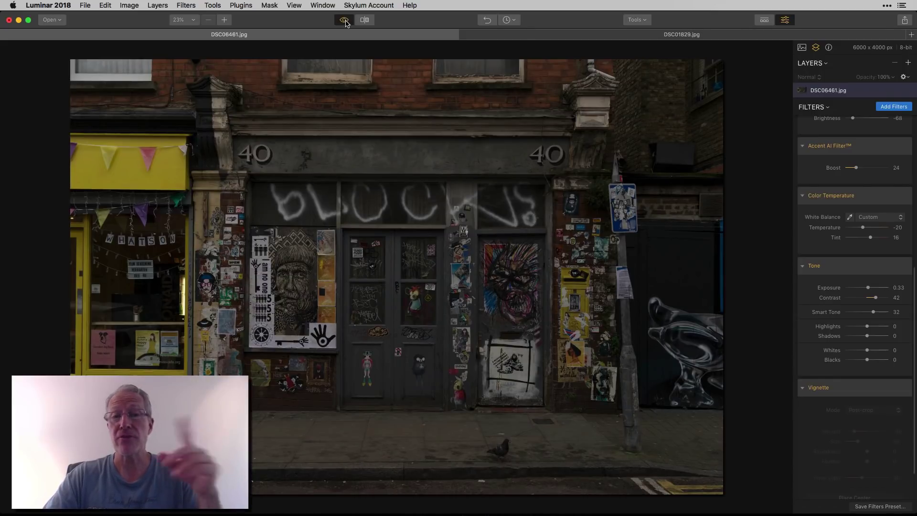
click(345, 21)
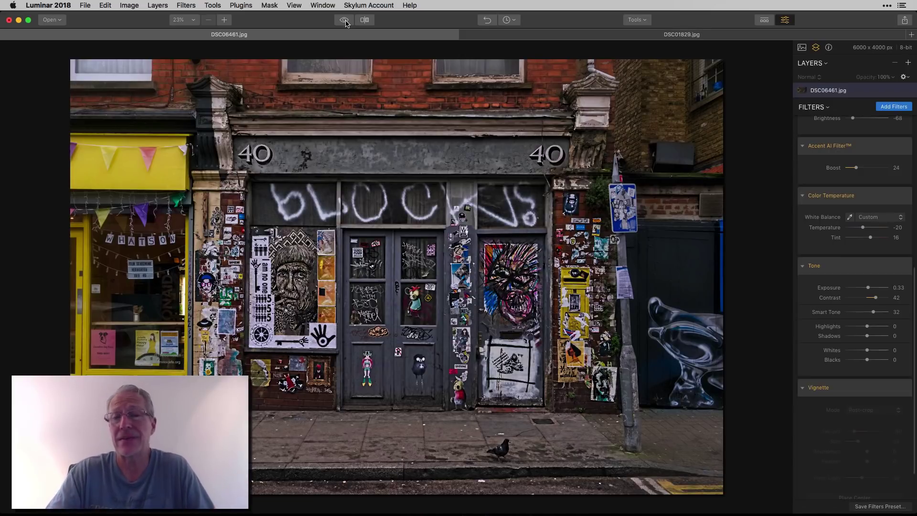
Enable the Vignette filter and compare the photo with and without it, leaving the filter on.
scroll(852, 350, down, 1)
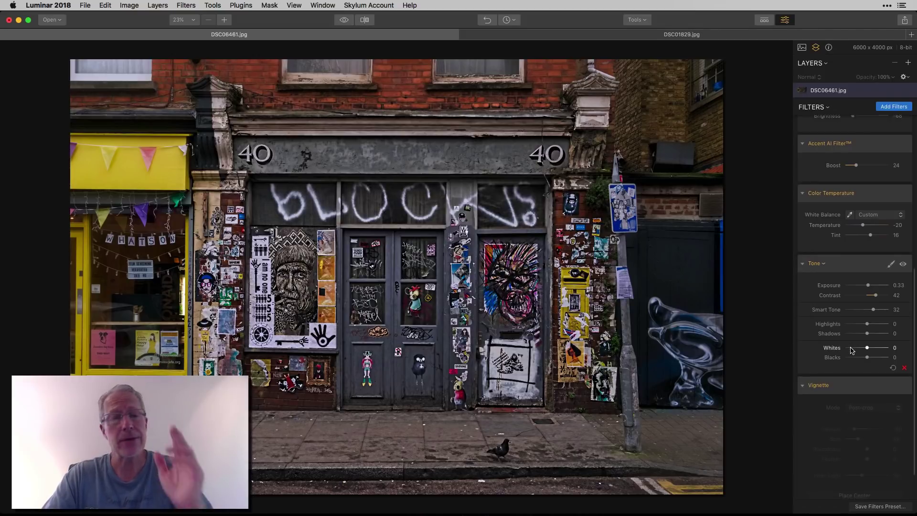
scroll(852, 350, down, 3)
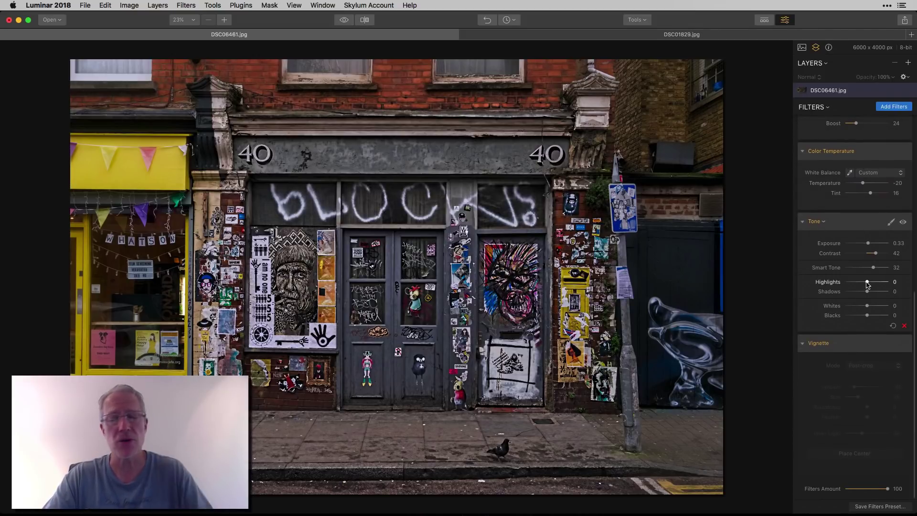
click(902, 345)
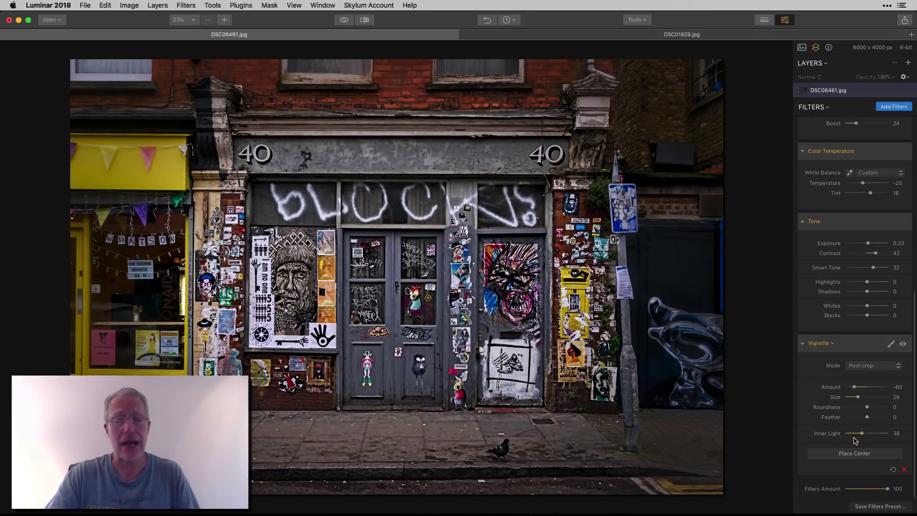
click(902, 343)
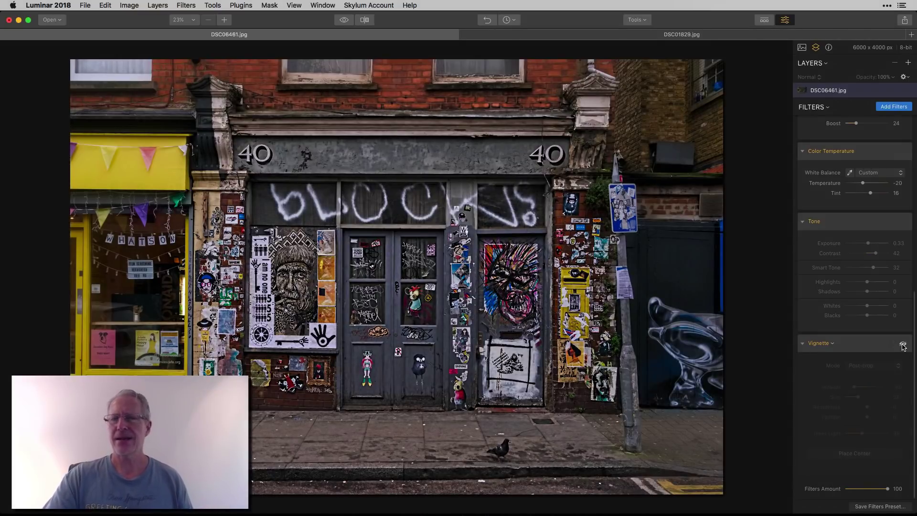
click(902, 344)
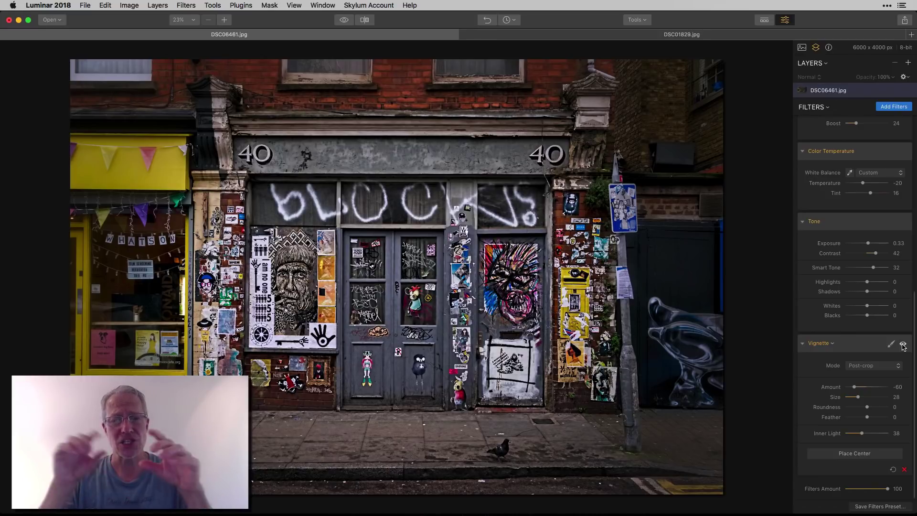
Review the filter settings and compare the storefront photo's before and after versions in a split view.
scroll(862, 186, up, 5)
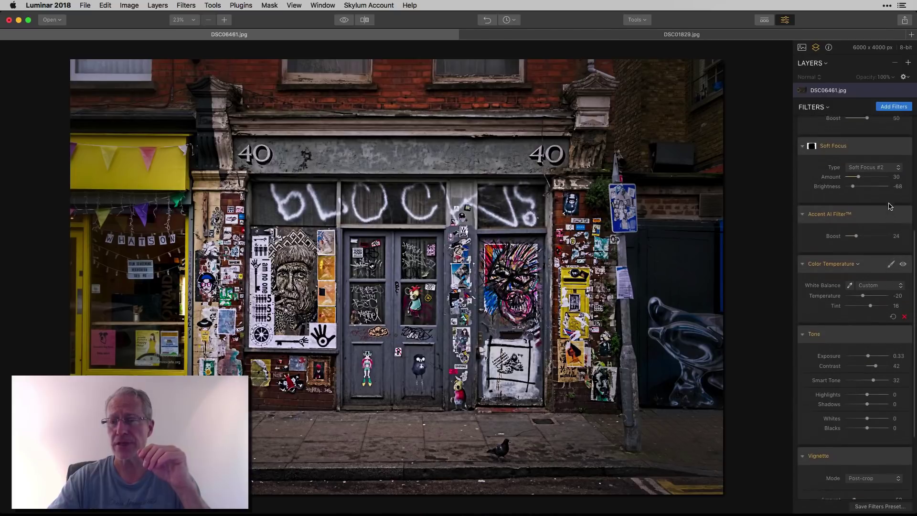
scroll(862, 185, down, 5)
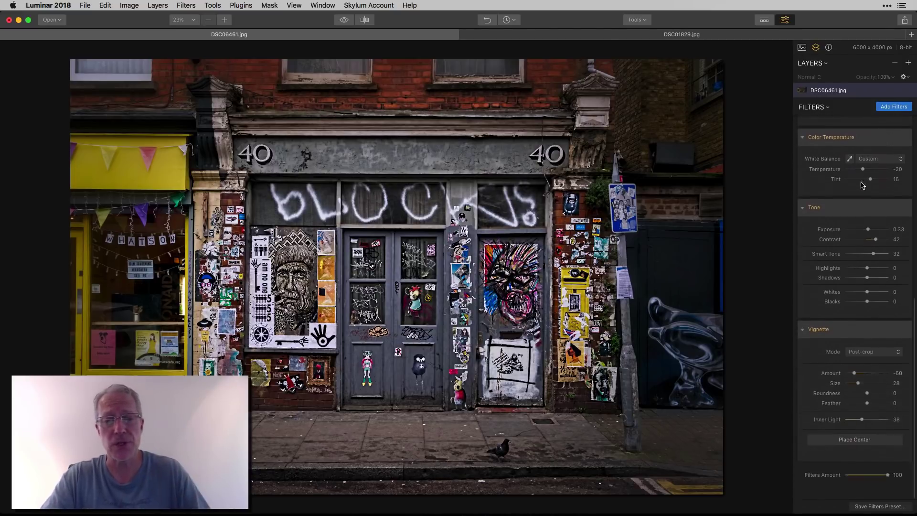
click(365, 20)
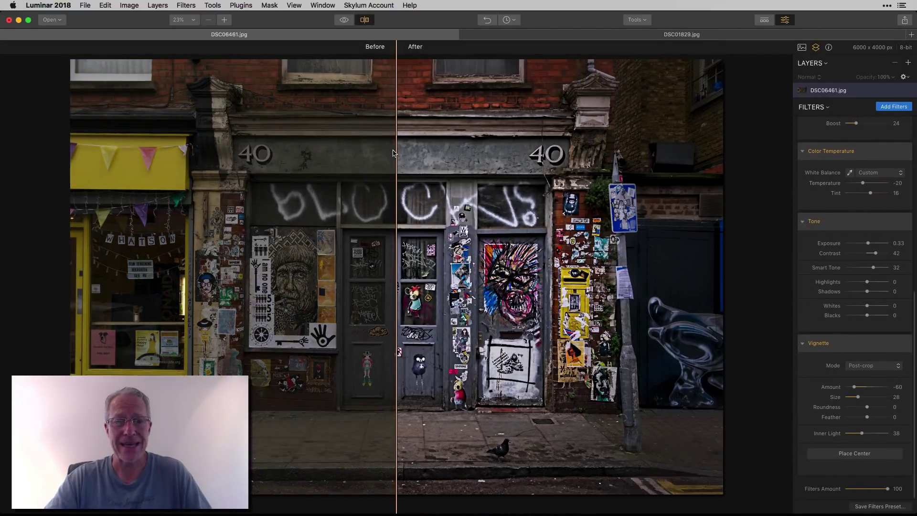
mouse_move(396, 153)
mouse_down()
mouse_move(635, 120)
mouse_move(189, 118)
mouse_move(573, 134)
mouse_move(136, 143)
mouse_move(396, 166)
mouse_up()
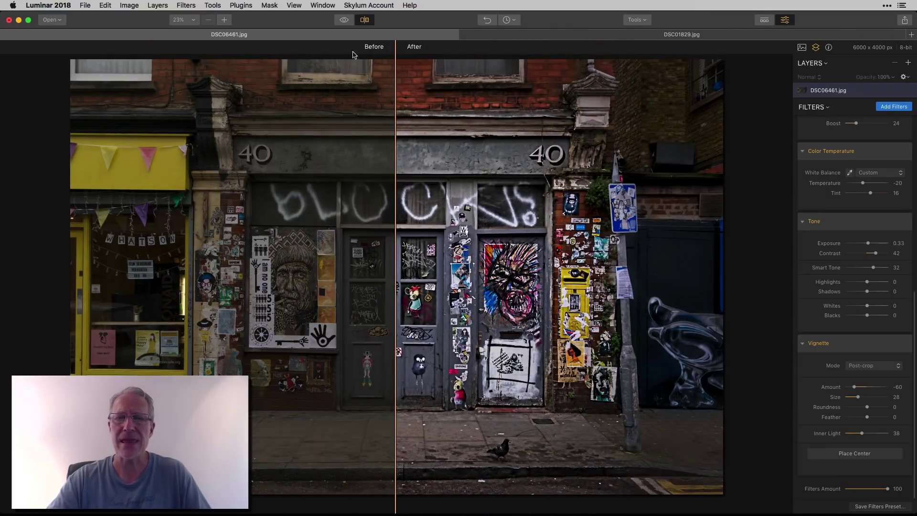
click(364, 23)
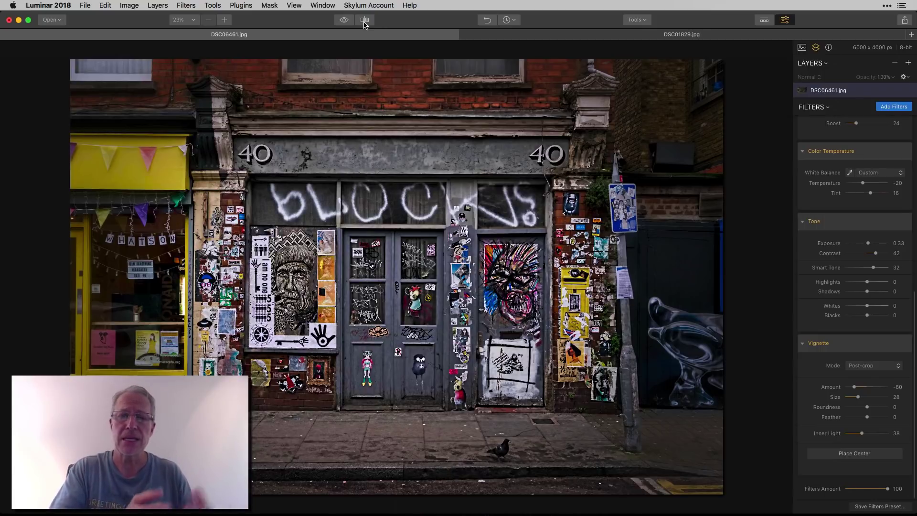
Switch to the DSC01829.jpg street photo and show its layers and filters.
click(631, 35)
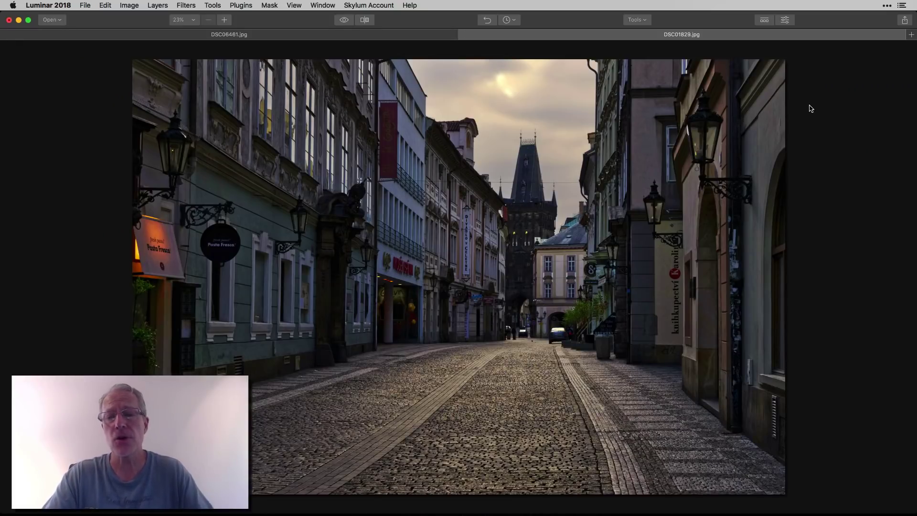
click(343, 20)
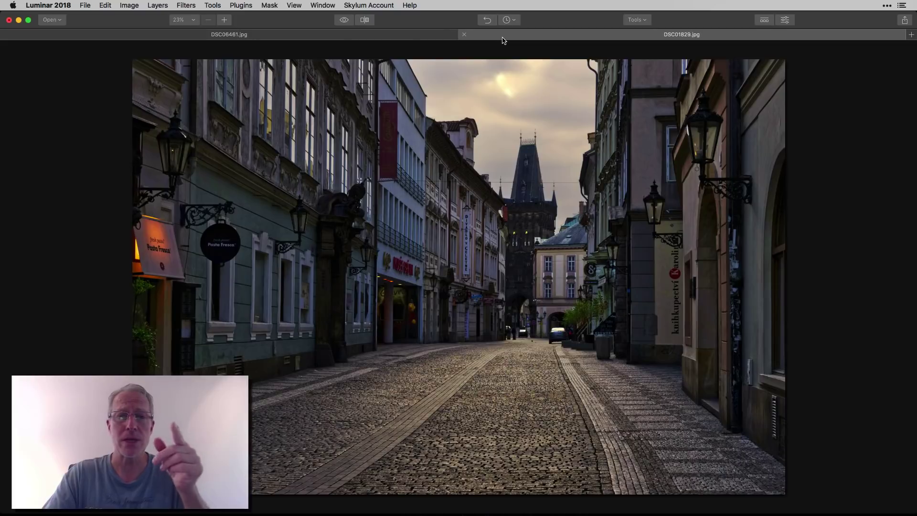
click(784, 20)
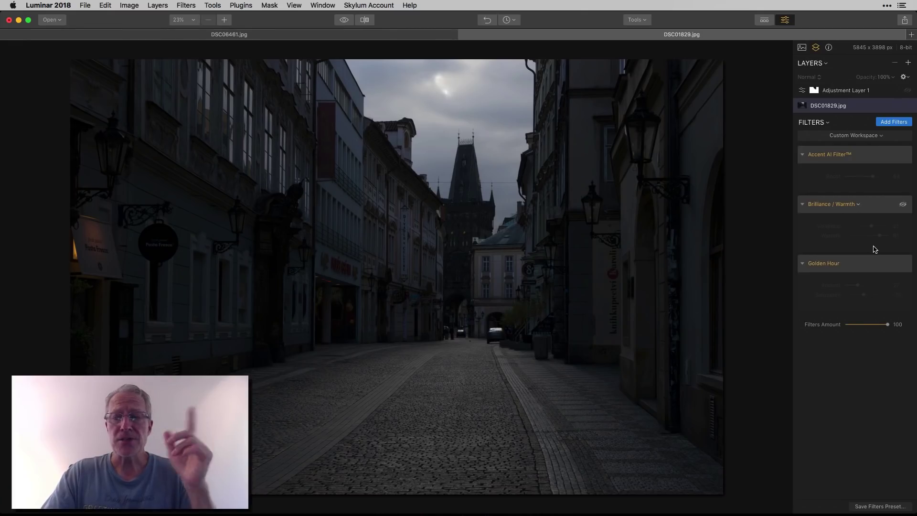
Enable the Accent AI, Brilliance / Warmth and Golden Hour filters on the DSC01829.jpg layer, and compare the result with the original.
click(902, 156)
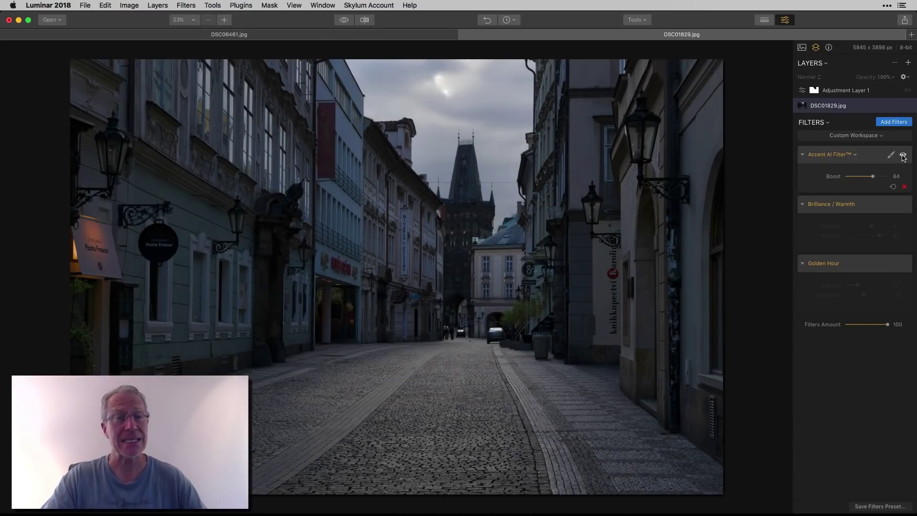
click(904, 205)
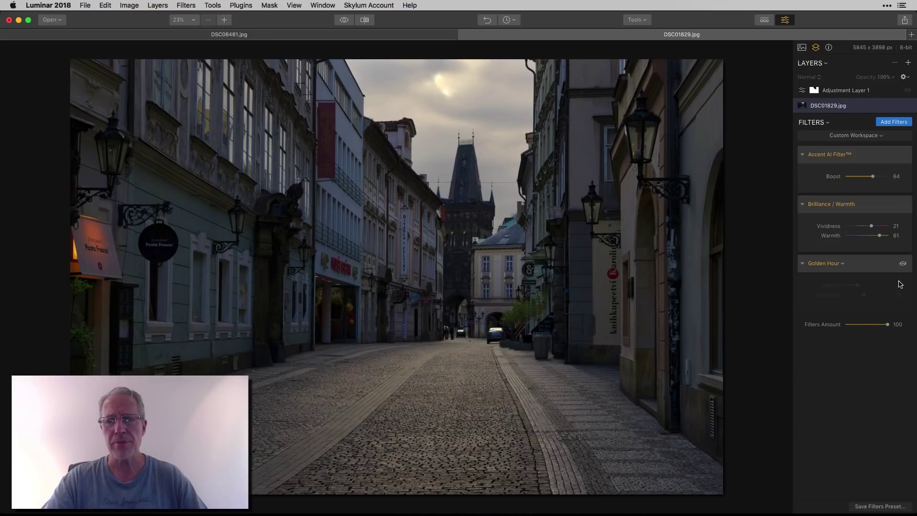
click(904, 263)
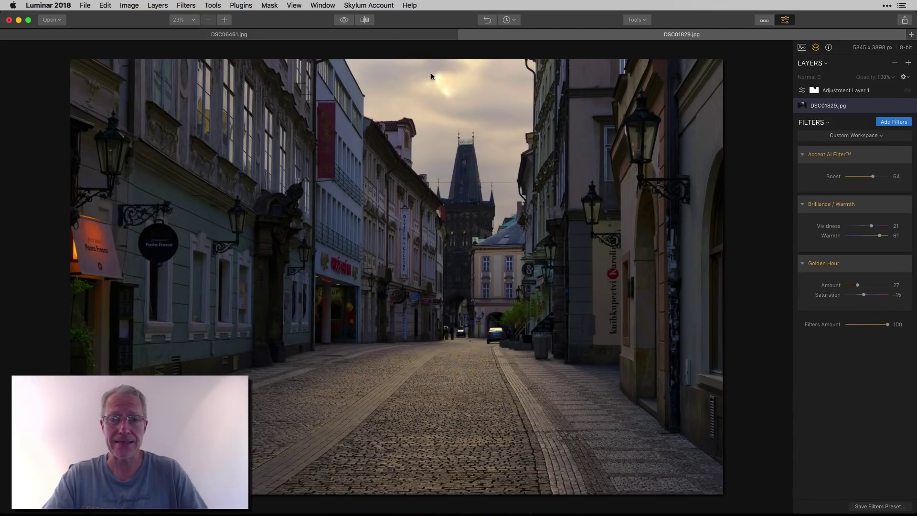
click(339, 22)
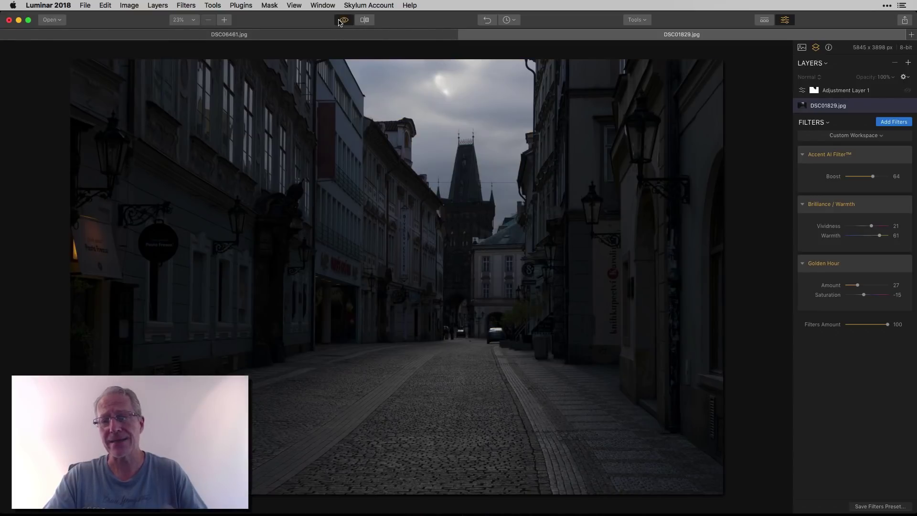
click(339, 21)
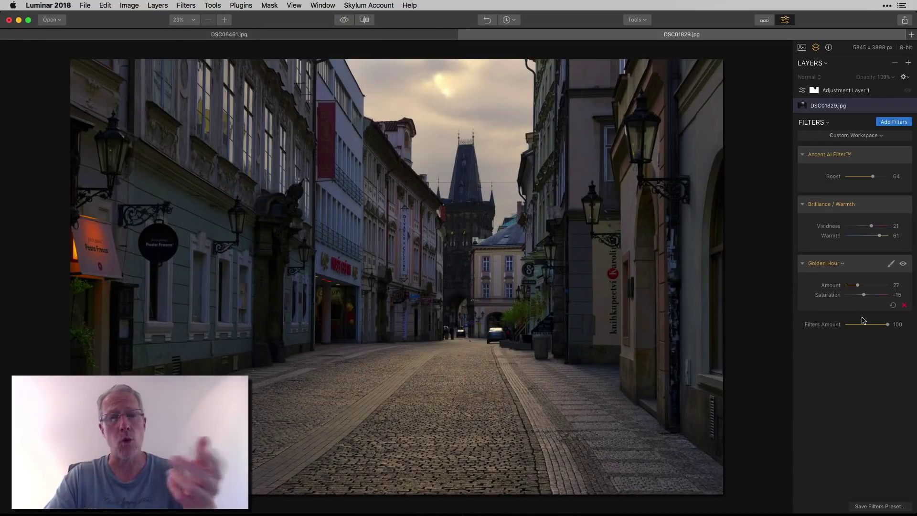
View the new-layer options without adding a layer, and select Adjustment Layer 1 to show its filters.
mouse_move(869, 93)
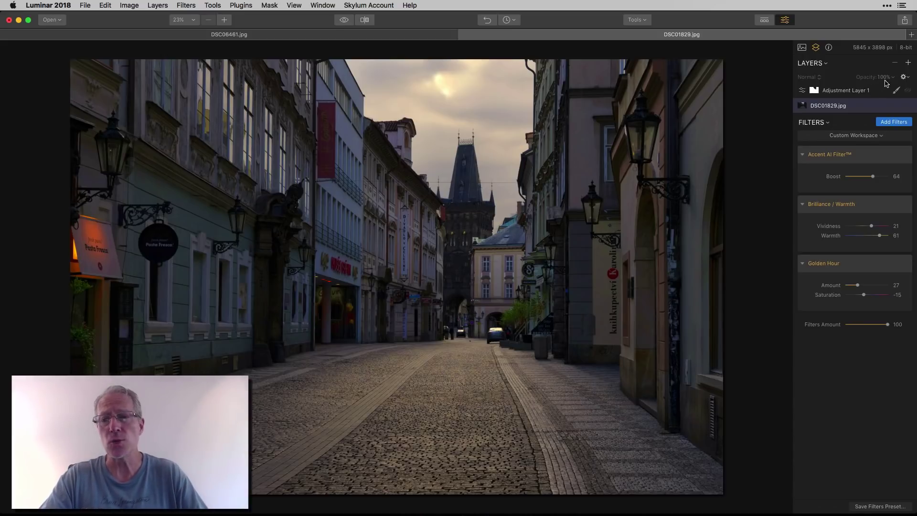
click(909, 62)
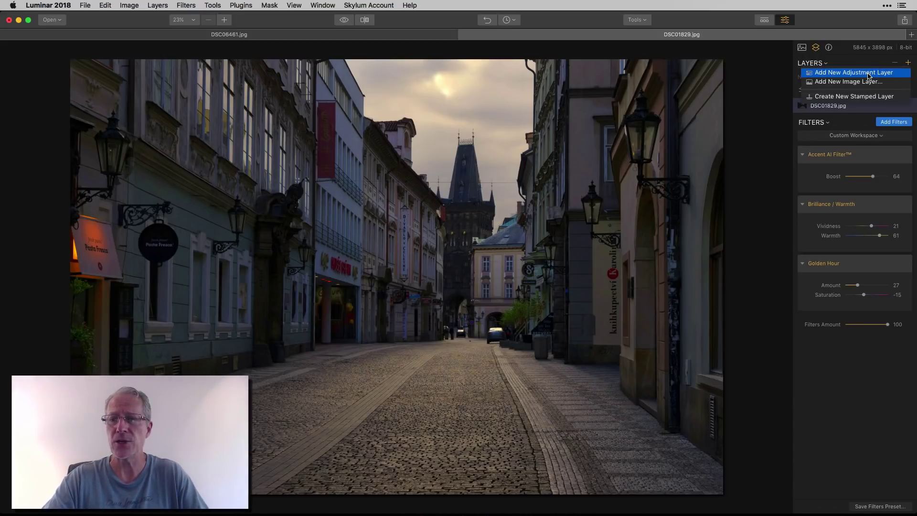
key(Escape)
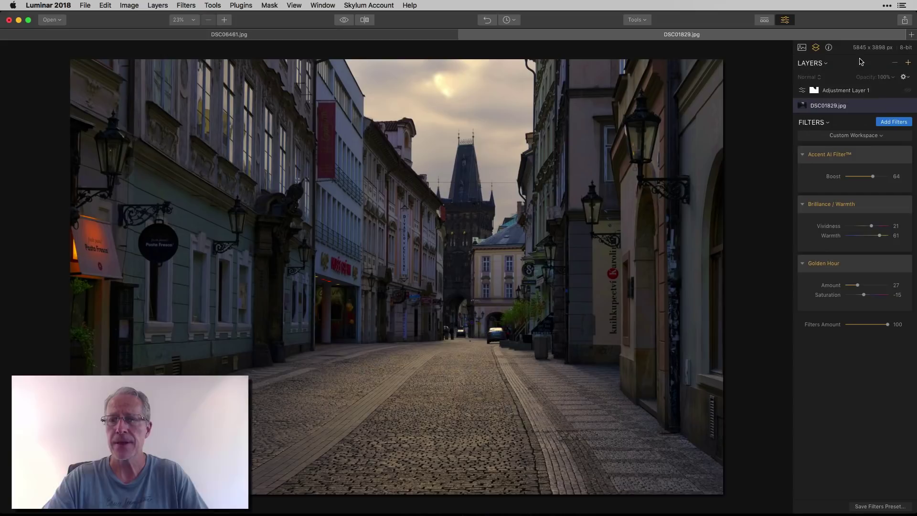
click(856, 95)
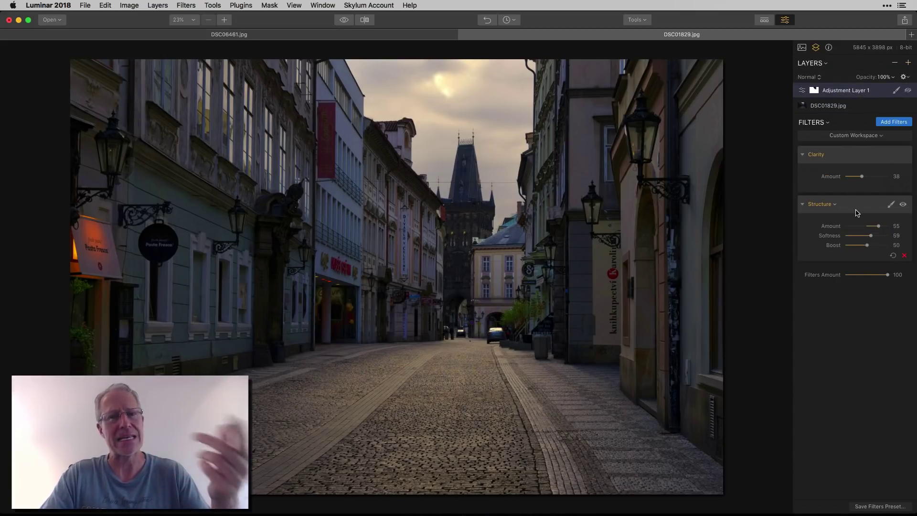
Turn Clarity and Structure off and on again one at a time, setting Clarity Amount to 83 and Structure Amount to 65.
click(903, 203)
click(903, 158)
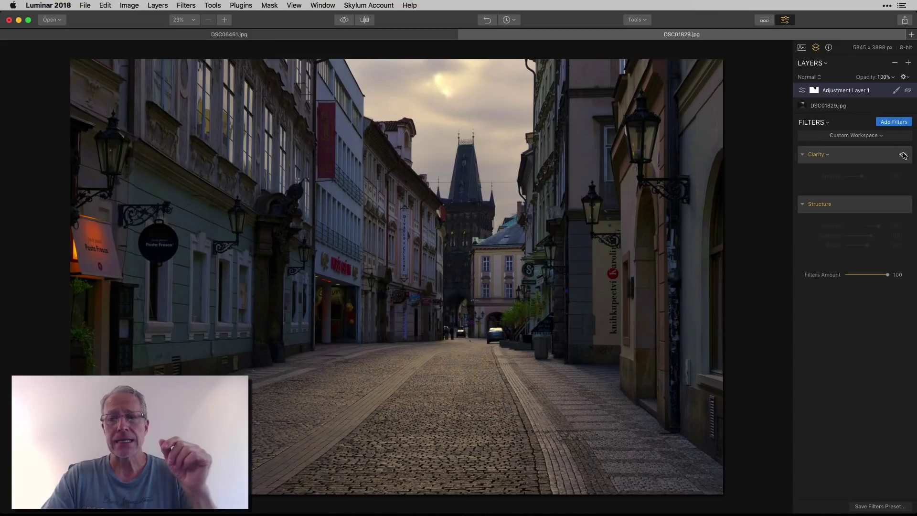
click(902, 155)
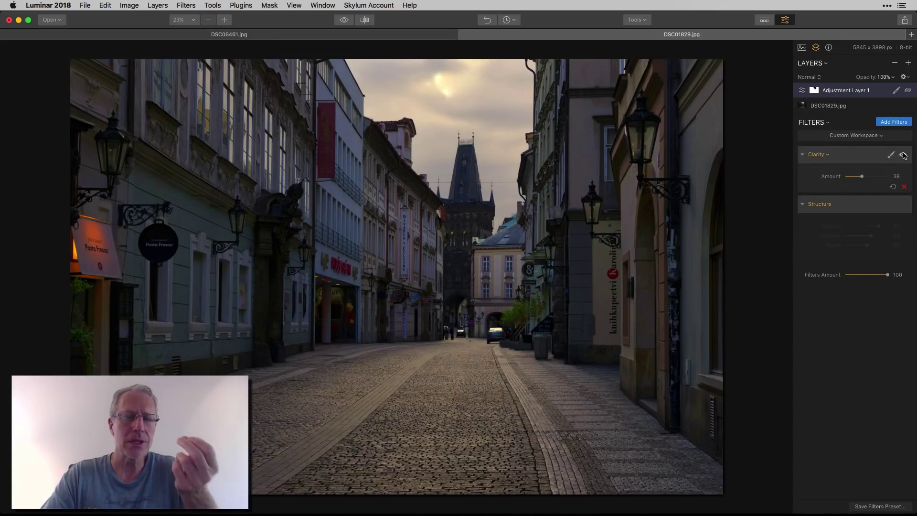
drag(862, 177, 883, 178)
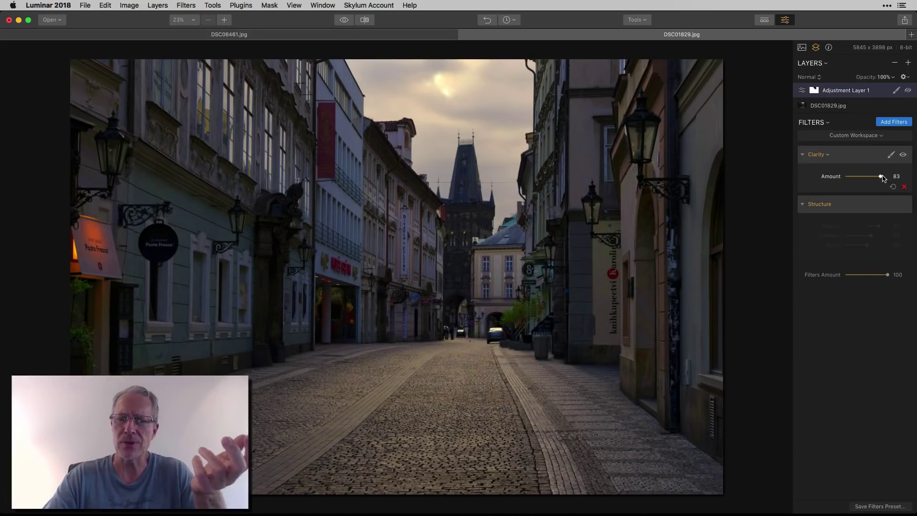
click(903, 204)
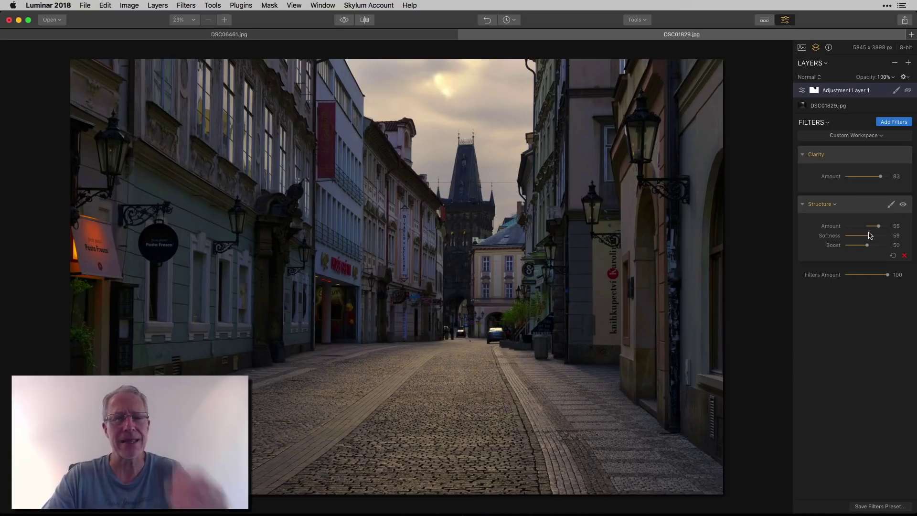
drag(878, 226, 881, 229)
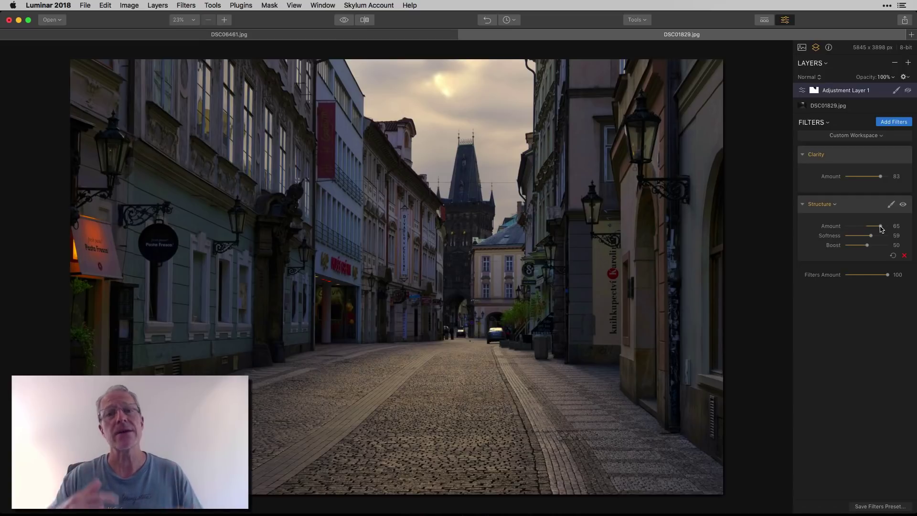
Make Adjustment Layer 1 visible and reduce its Structure Amount to 36 and its Clarity Amount to 32.
click(908, 90)
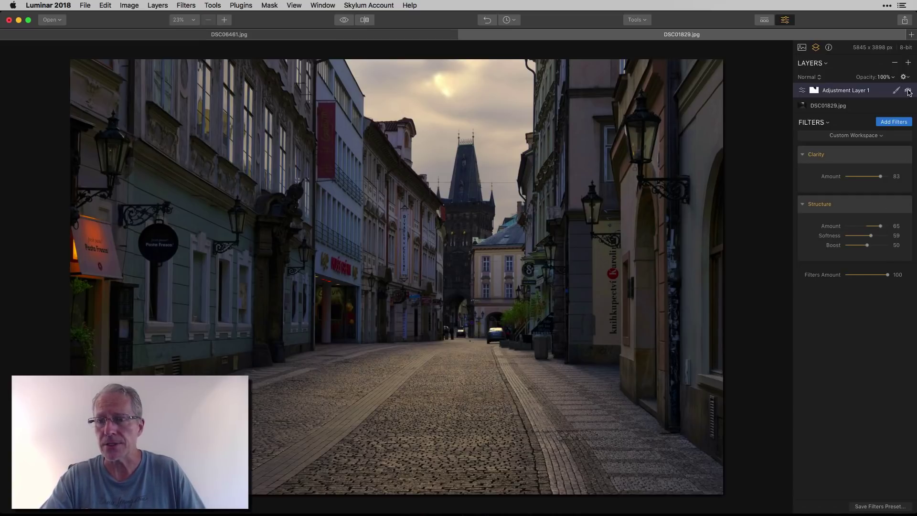
drag(880, 226, 874, 227)
drag(880, 176, 860, 177)
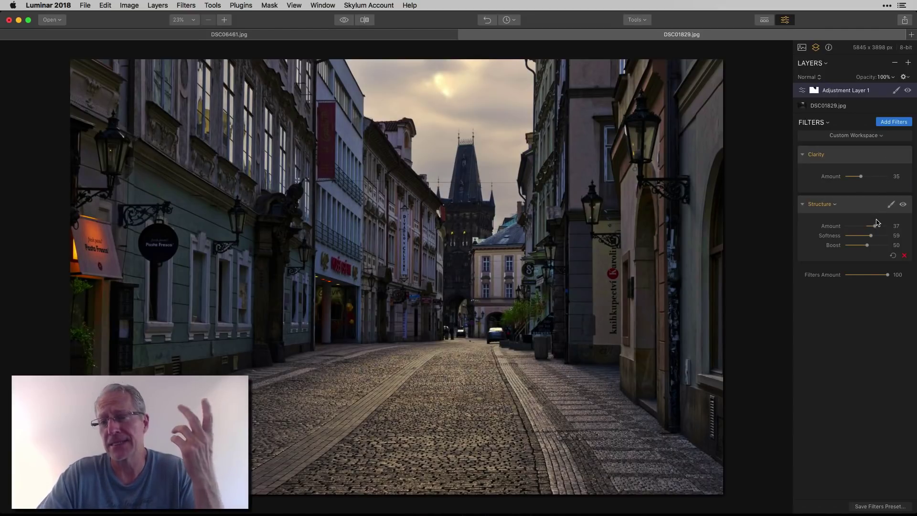
click(875, 227)
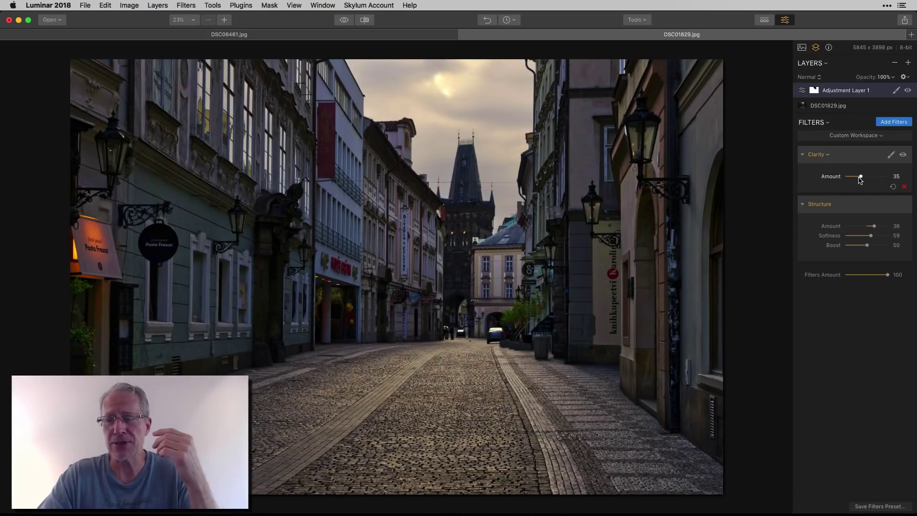
drag(861, 177, 860, 177)
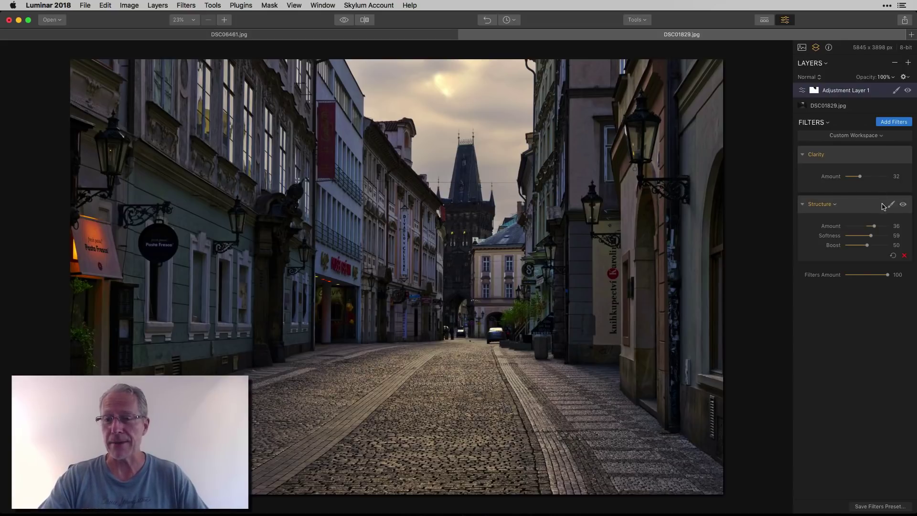
Switch both filters off, re-enable Clarity and set its Amount to 43, and re-enable Structure with an Amount of 43.
click(902, 204)
click(902, 155)
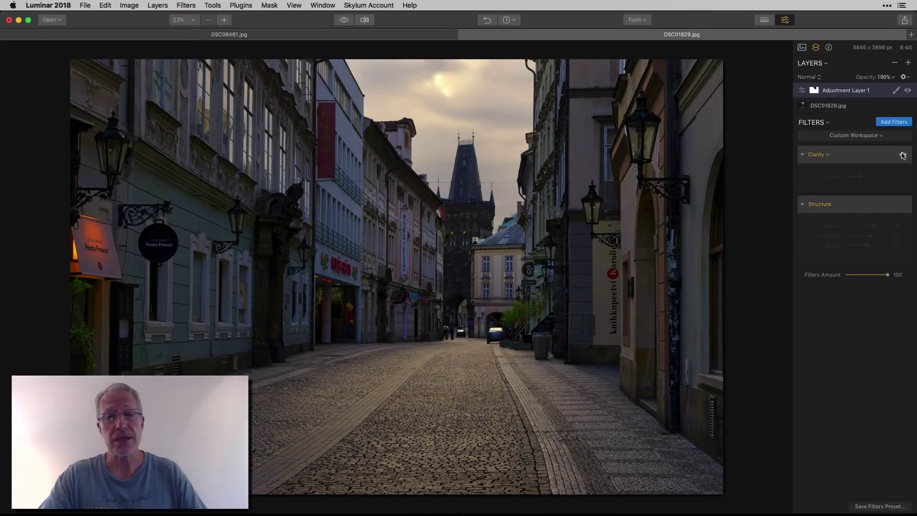
click(903, 154)
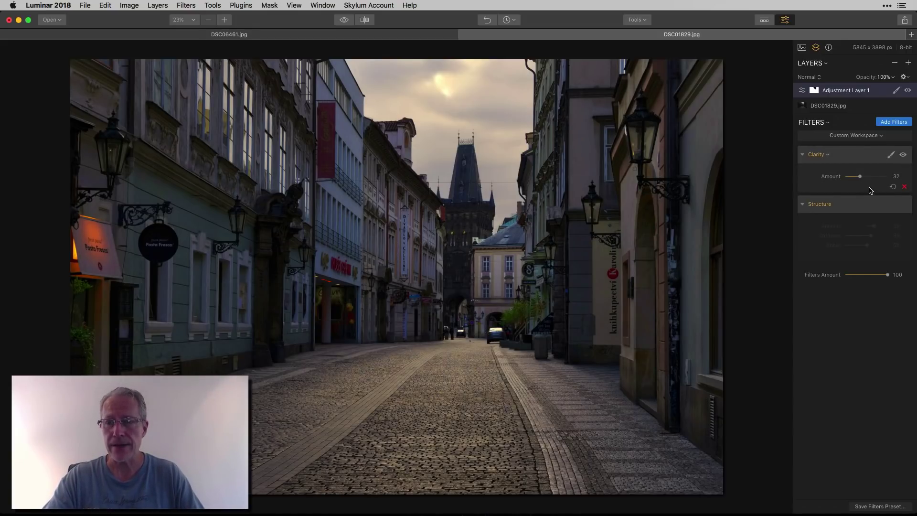
drag(859, 177, 867, 178)
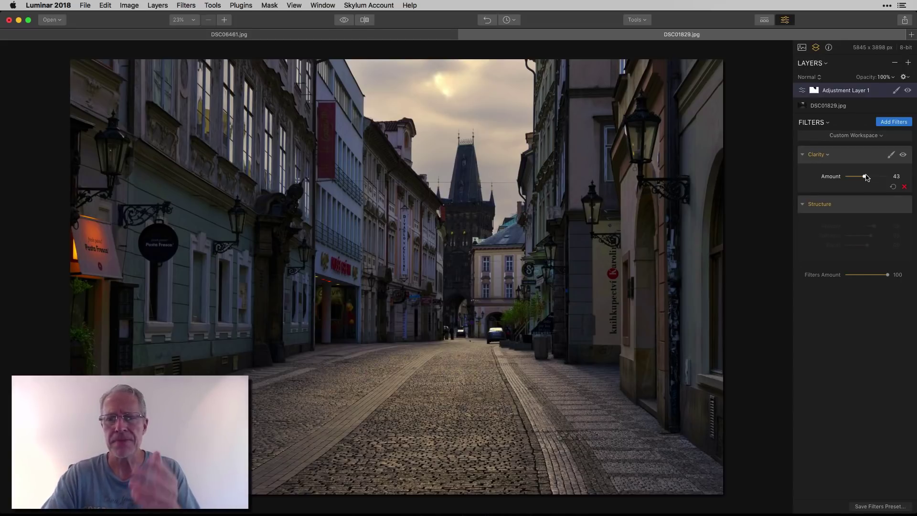
click(903, 206)
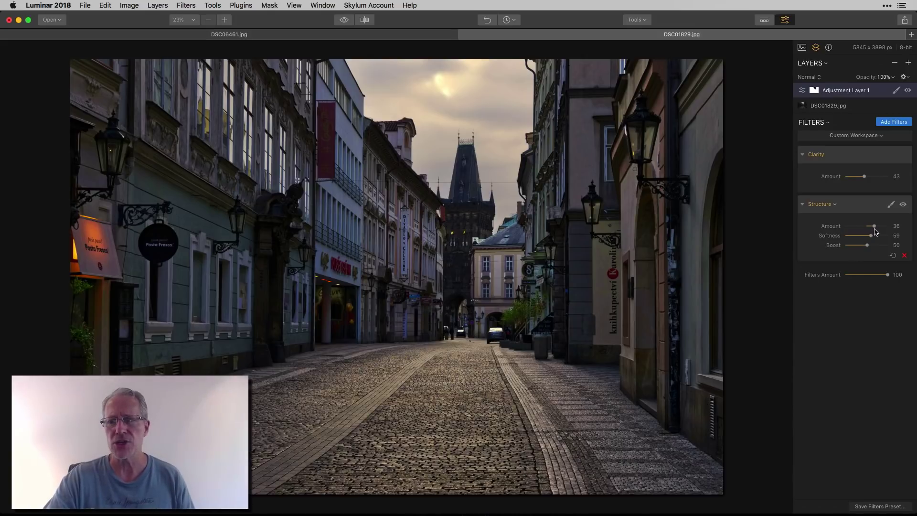
drag(874, 226, 877, 228)
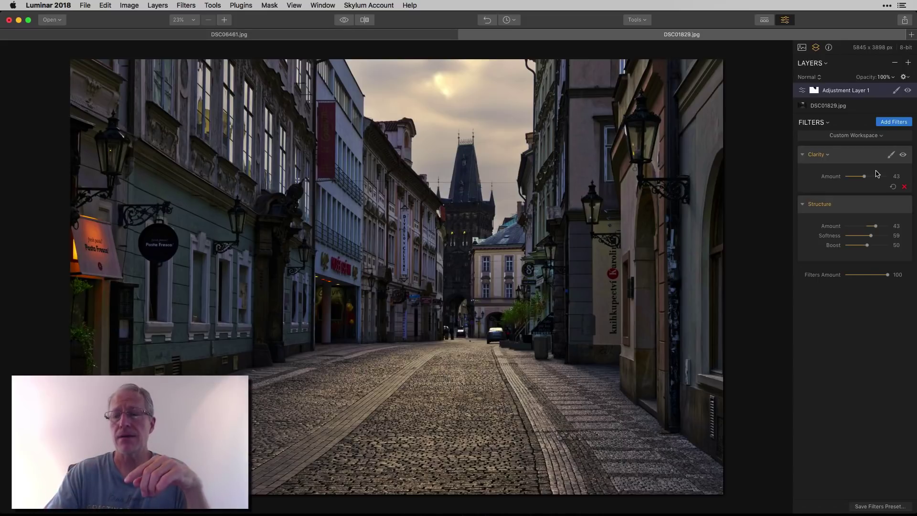
Inspect Adjustment Layer 1's brush mask overlay along the edge between the sky and the buildings, and leave the brush.
click(896, 89)
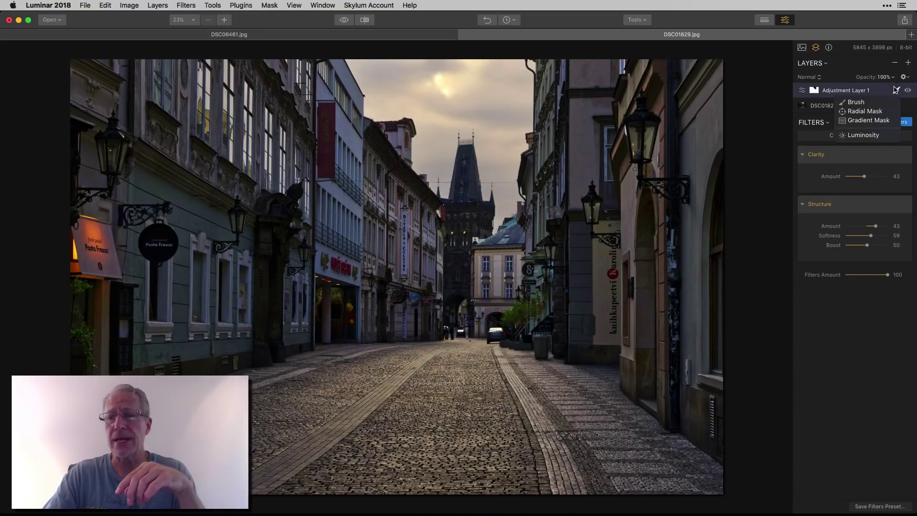
click(862, 104)
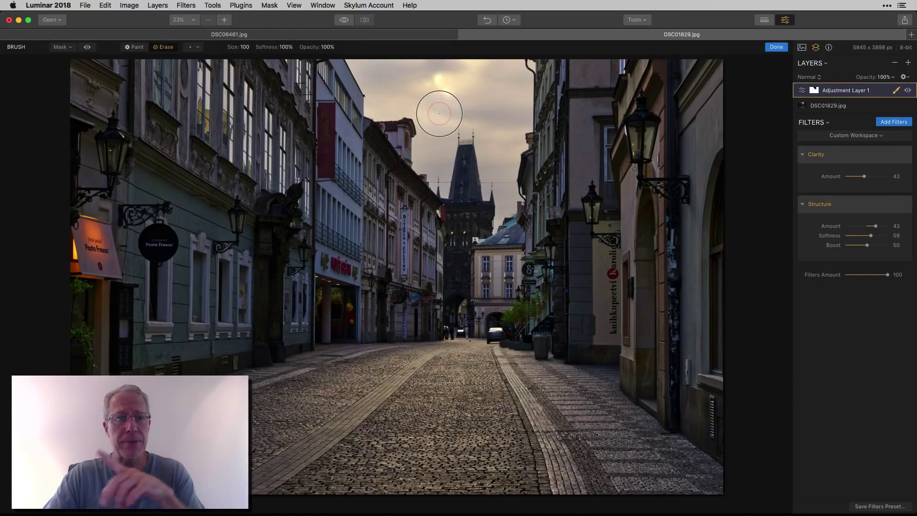
click(88, 47)
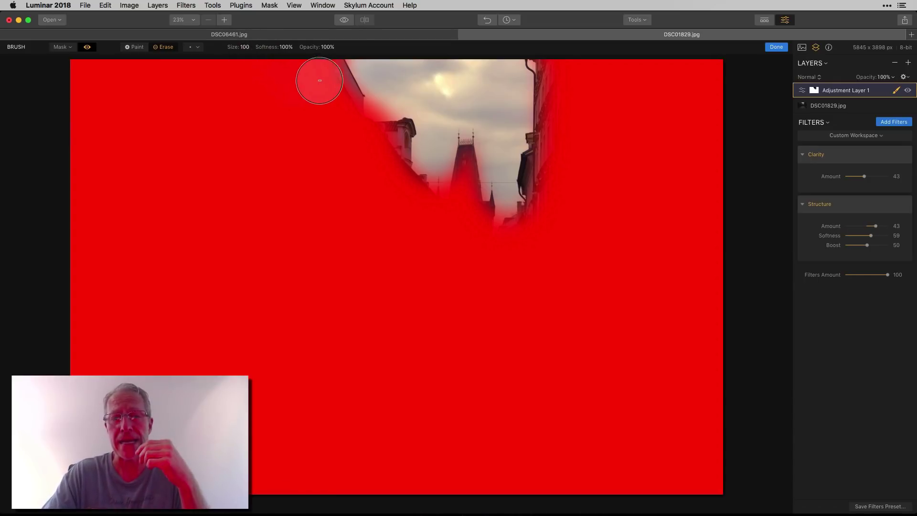
mouse_move(385, 106)
mouse_down()
mouse_move(381, 88)
mouse_move(442, 168)
mouse_move(453, 127)
mouse_move(486, 138)
mouse_move(501, 164)
mouse_move(505, 215)
mouse_up()
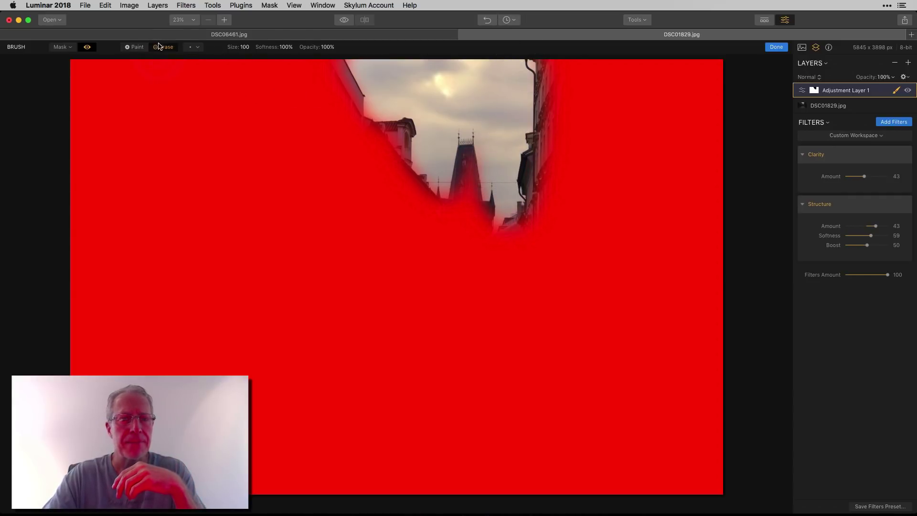
click(87, 47)
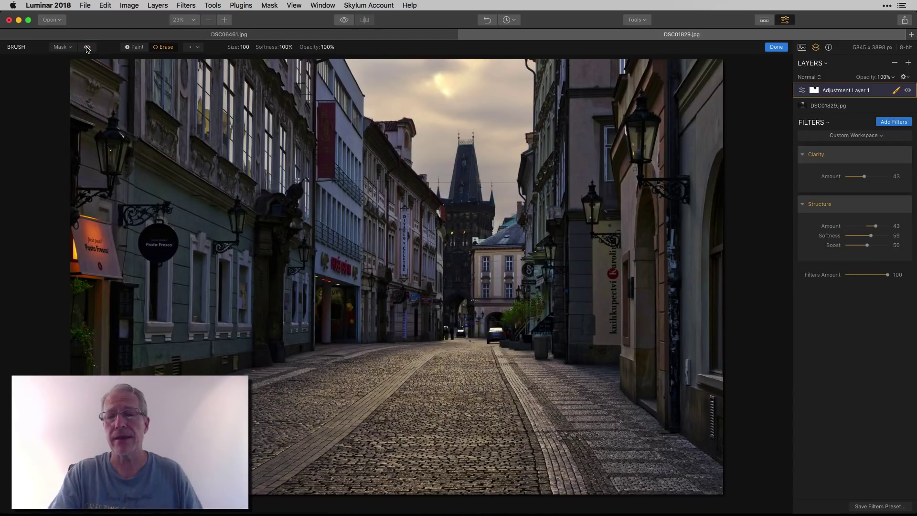
click(783, 49)
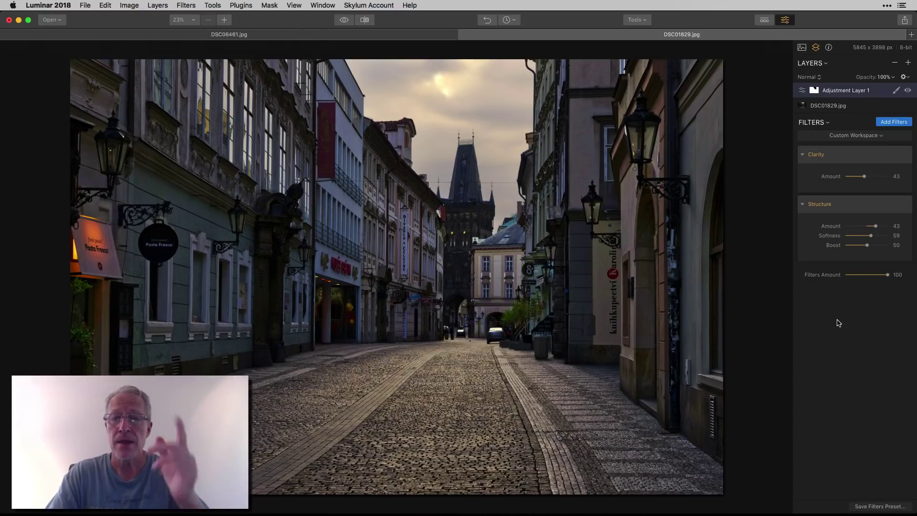
Compare the edited street photo with the original, first in full and with a movable before/after split.
click(344, 20)
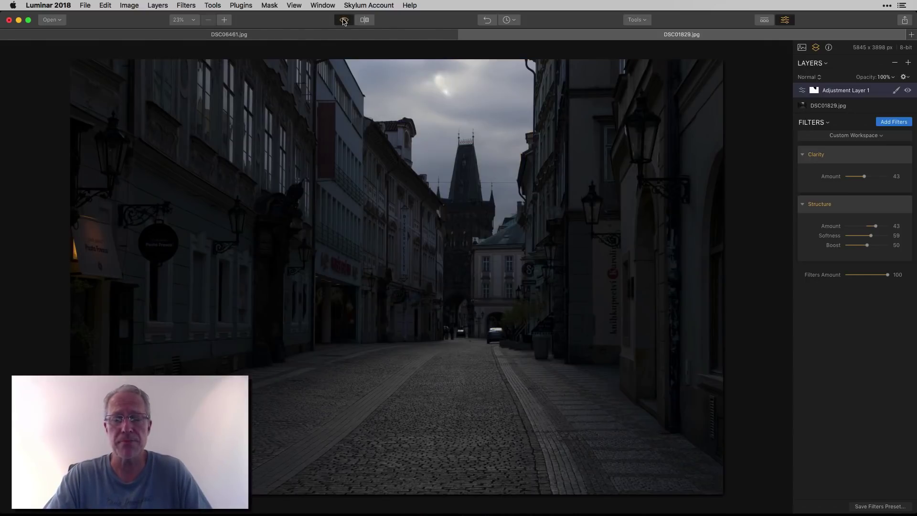
click(344, 20)
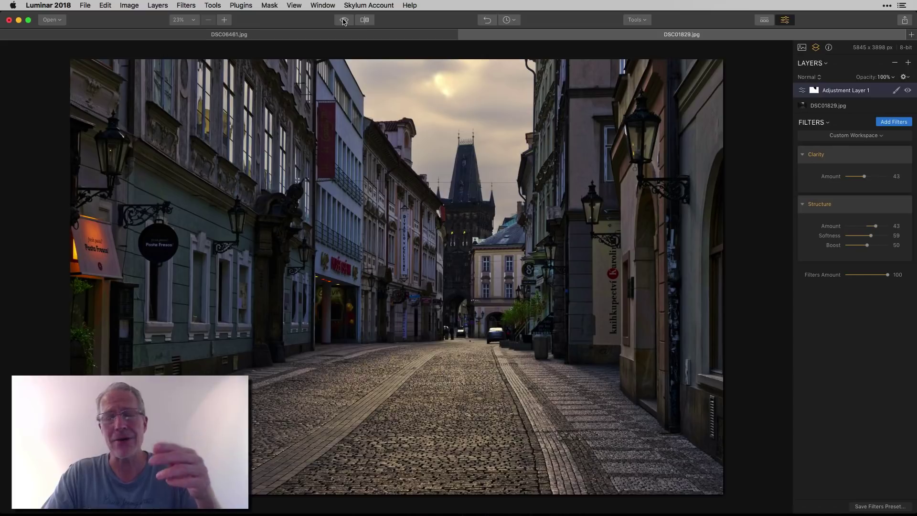
click(364, 20)
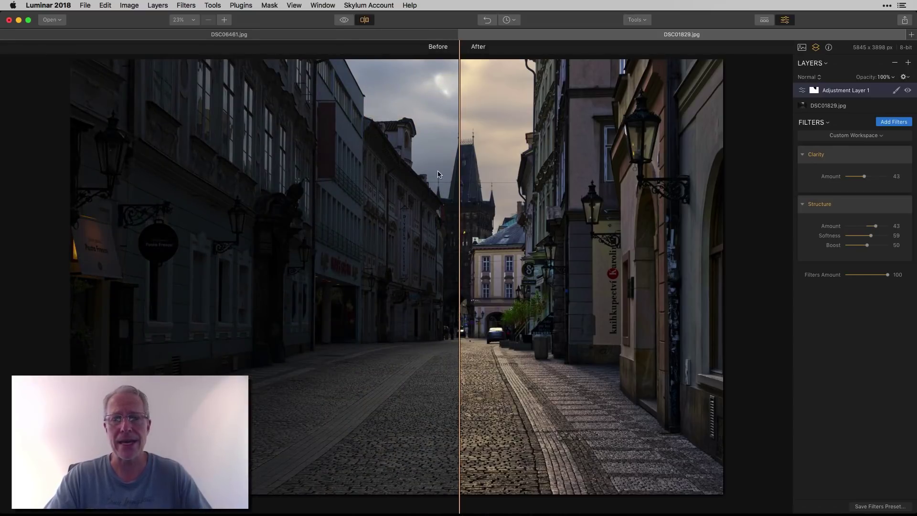
drag(457, 161, 268, 160)
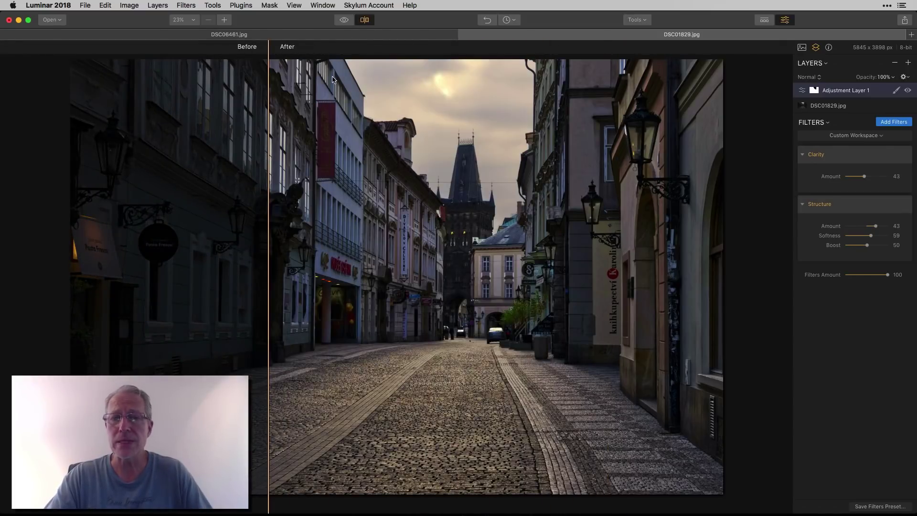
click(364, 20)
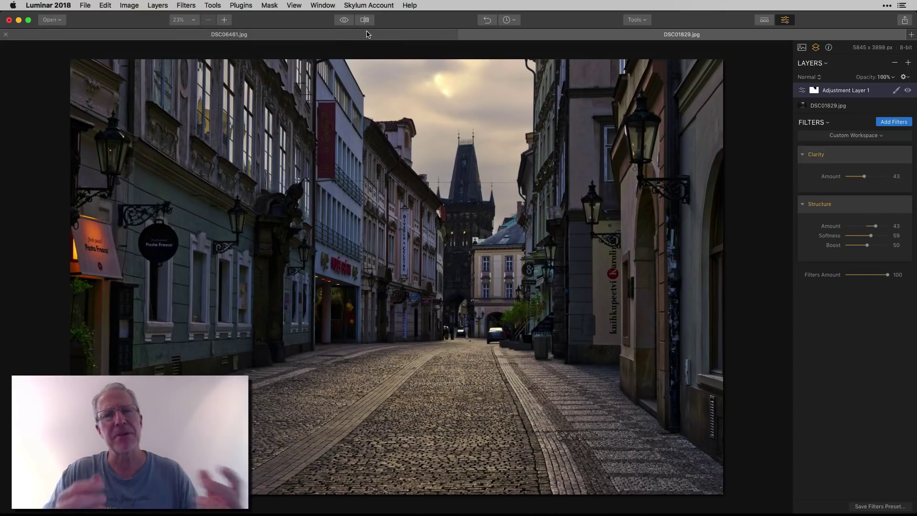